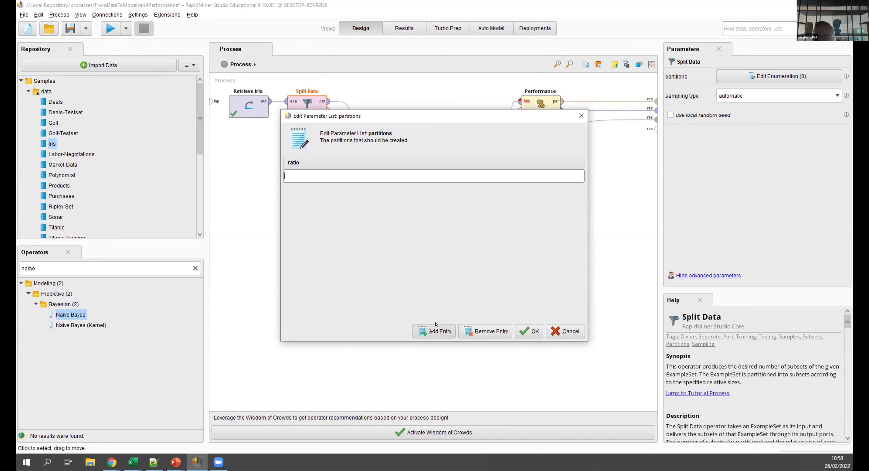
Enter Split Data partition ratios 0.7 and 0.3 and confirm them.
type("0.7")
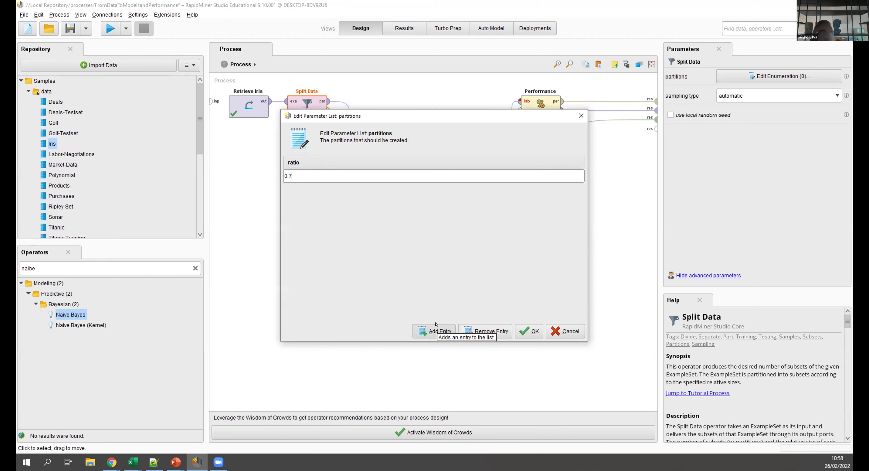
left_click(453, 330)
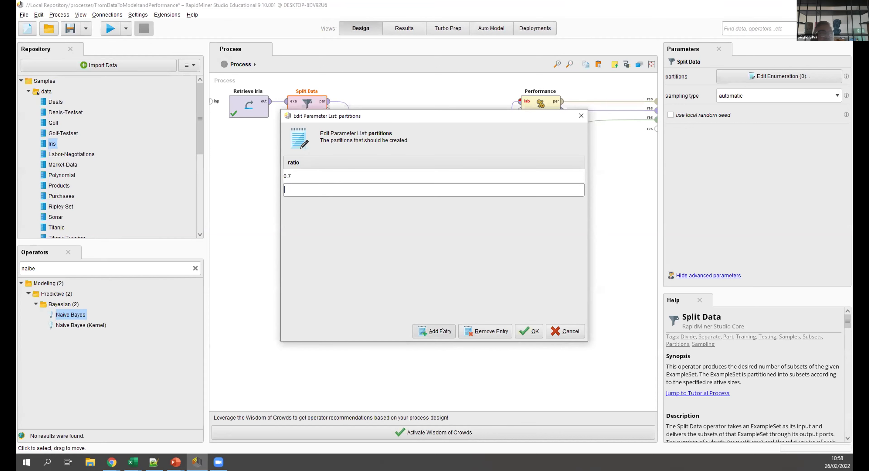
type("0.3")
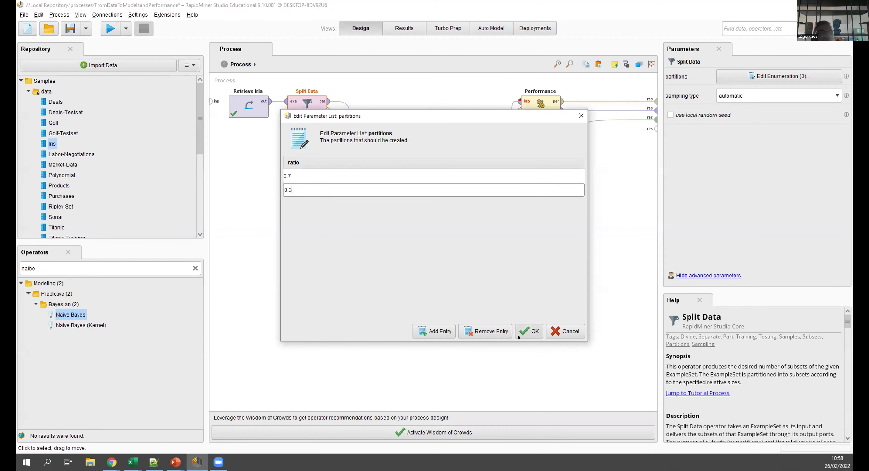
left_click(528, 332)
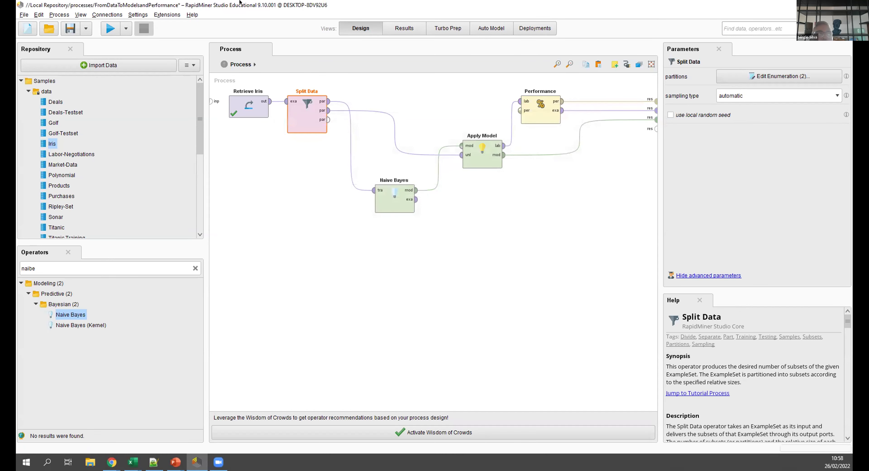
Run the process and review the 97.78% accuracy, test predictions and Naive Bayes model.
left_click(110, 28)
left_click(375, 52)
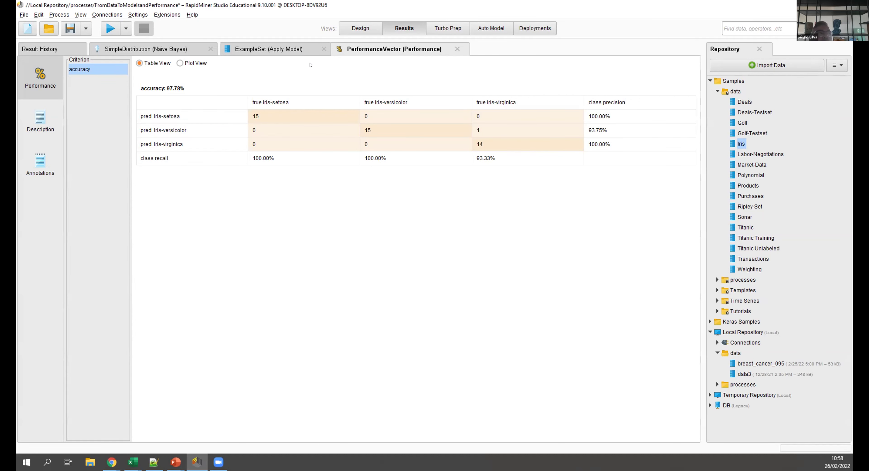
left_click(296, 50)
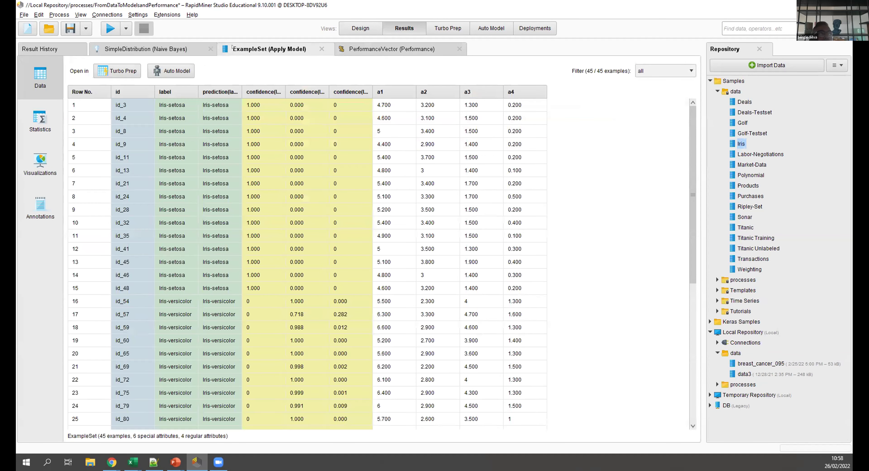
left_click(165, 48)
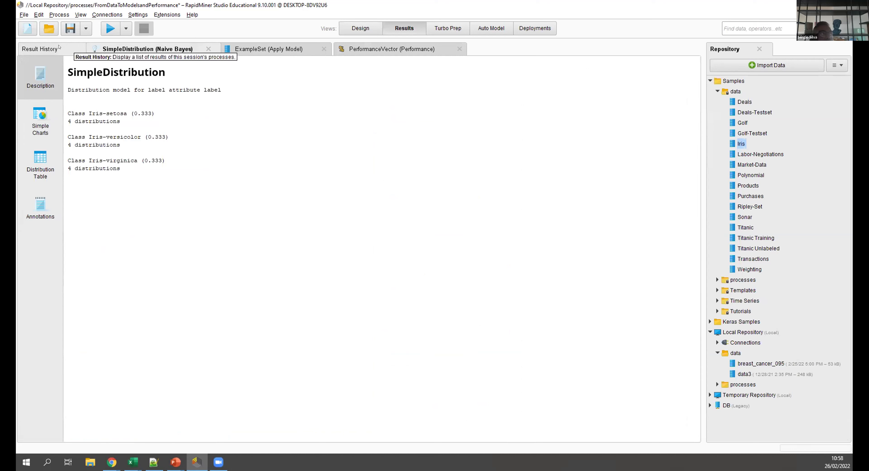
left_click(353, 25)
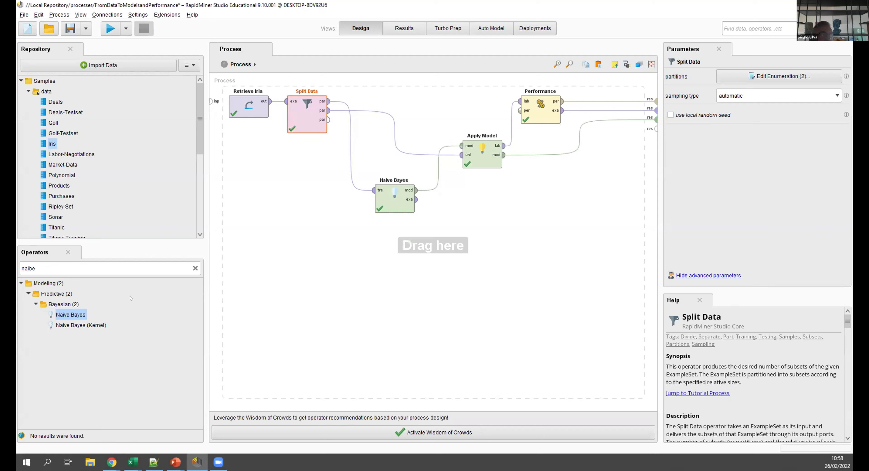
Connect Naive Bayes' exa output to a result port and rerun to show the 105-example training set.
left_click(195, 268)
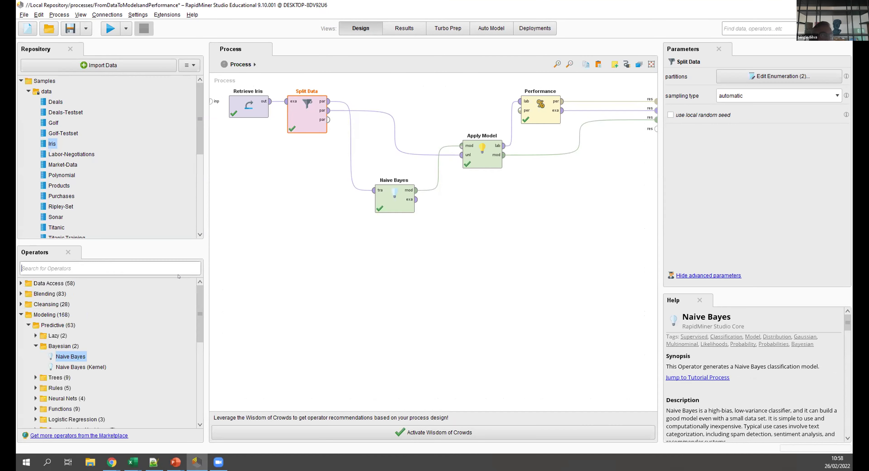
left_click(21, 315)
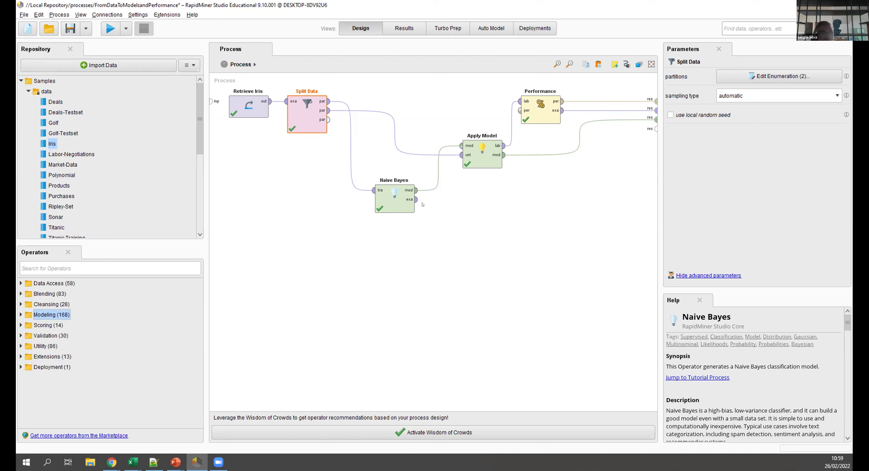
left_click(398, 202)
left_click(416, 199)
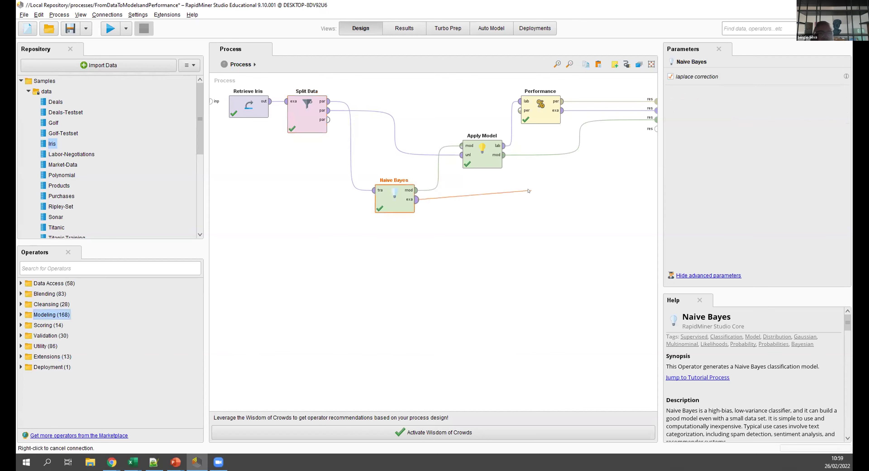
left_click(653, 129)
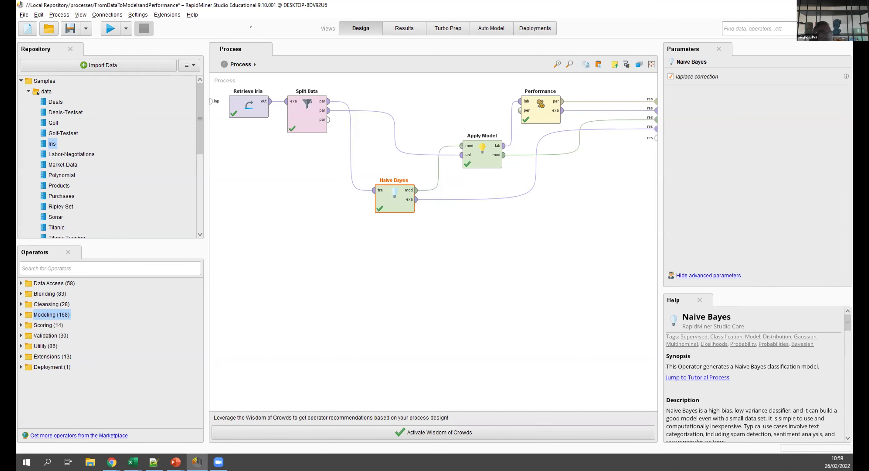
left_click(110, 28)
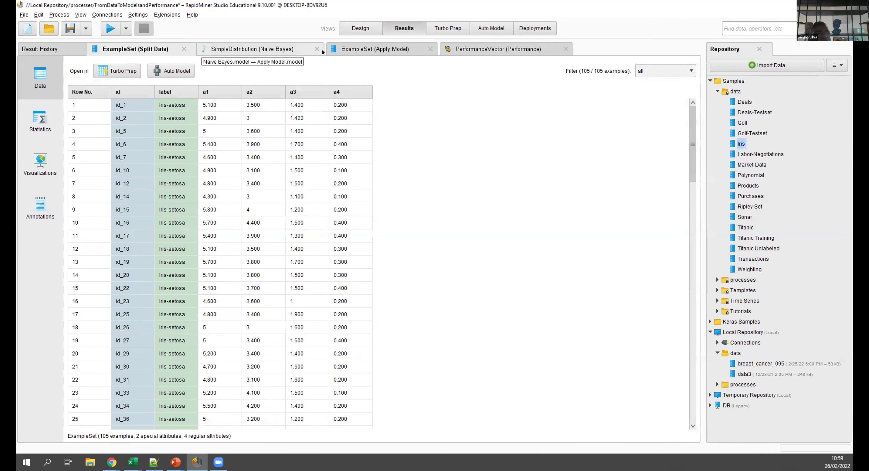
Check the Apply Model predictions, then send the 105-example Split Data training set to Auto Model.
left_click(380, 50)
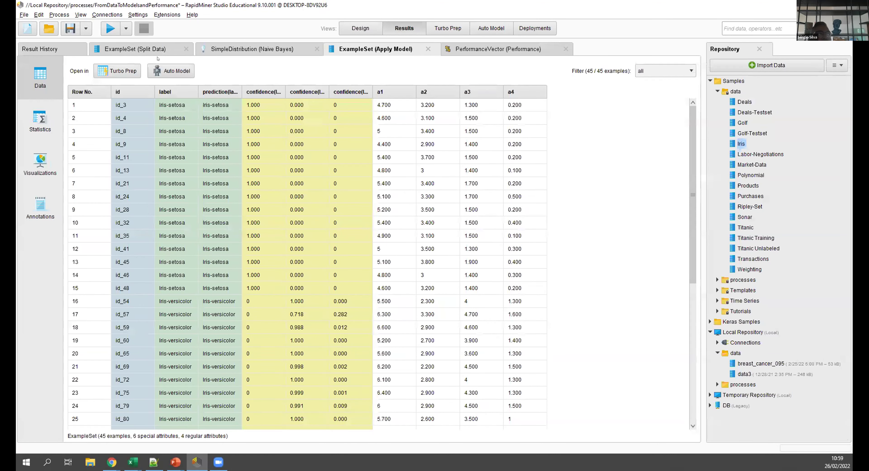
left_click(164, 50)
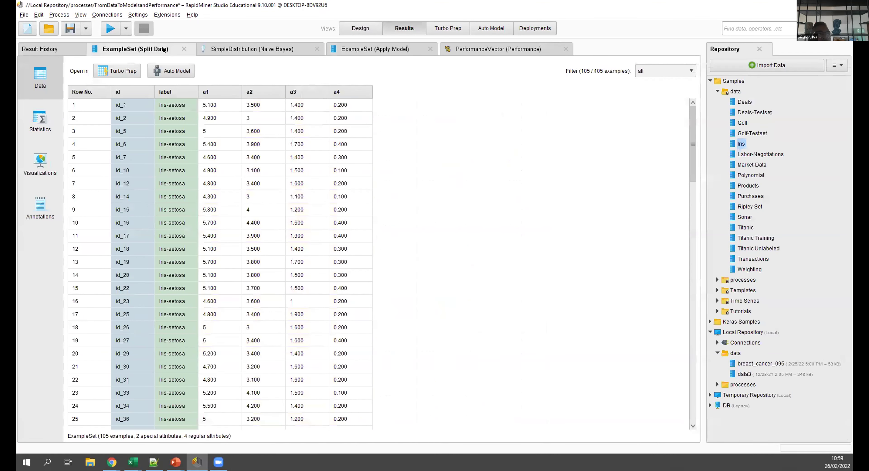
left_click(171, 69)
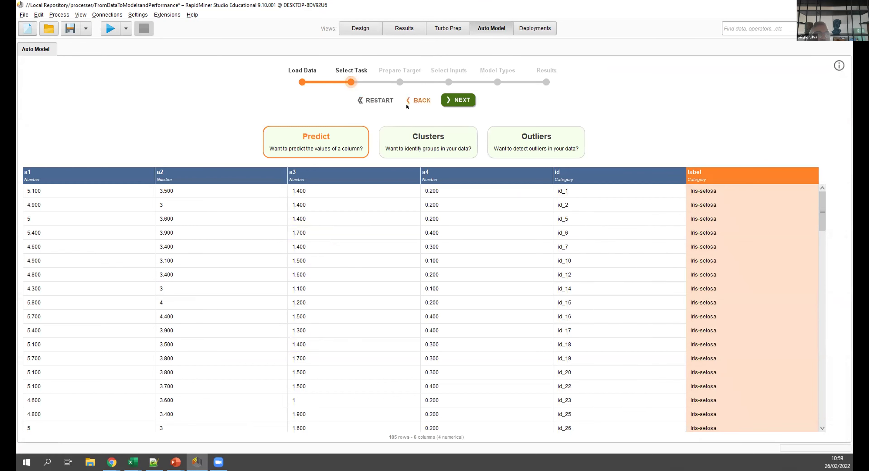
Choose Predict with label as the Auto Model target column.
left_click(466, 100)
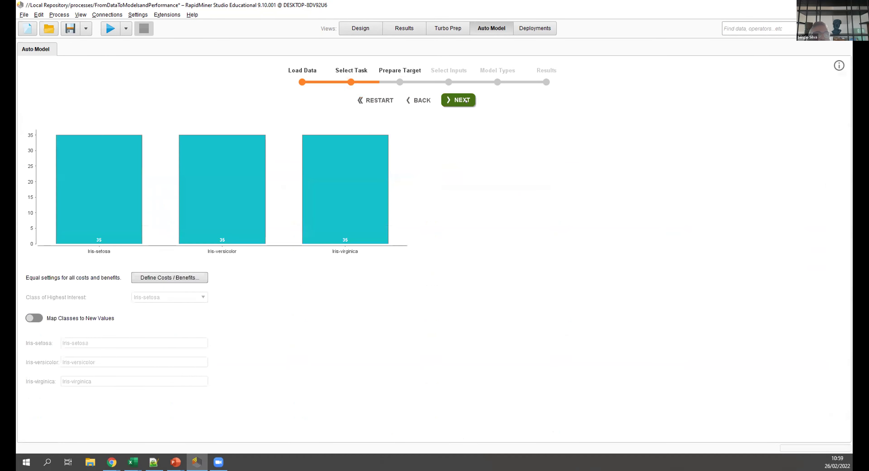
left_click(420, 100)
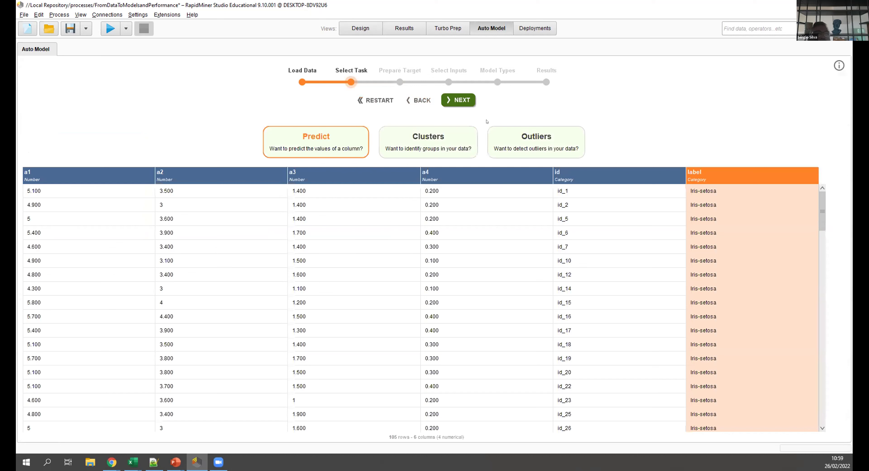
left_click(602, 172)
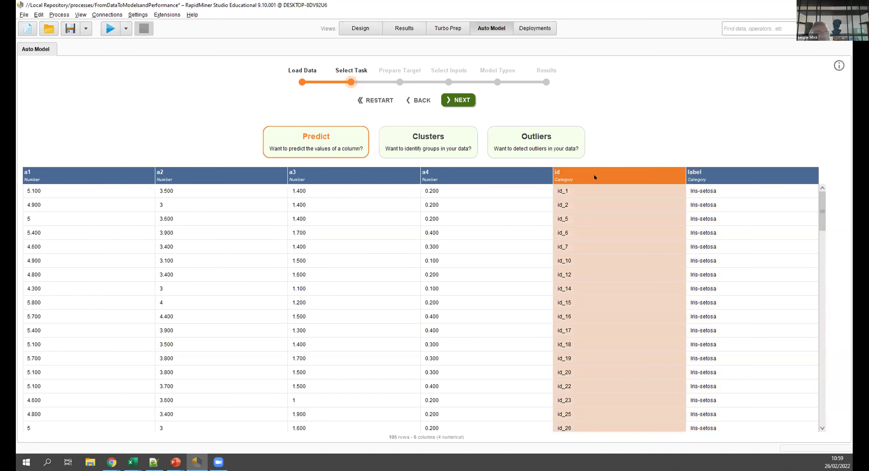
left_click(751, 178)
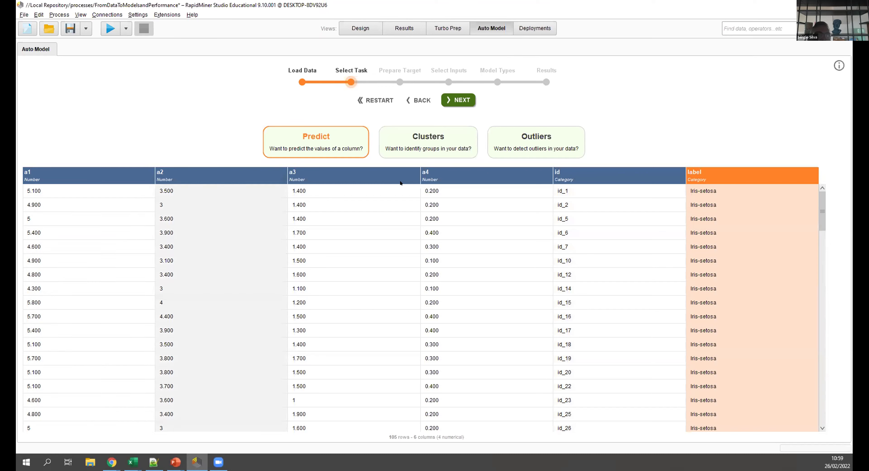
Keep a2, a3 and a4 as inputs and start training all listed models.
left_click(456, 100)
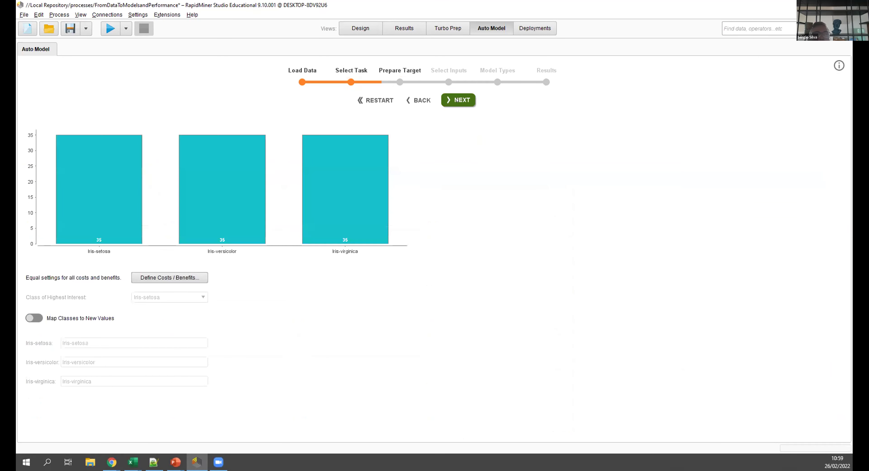
left_click(457, 100)
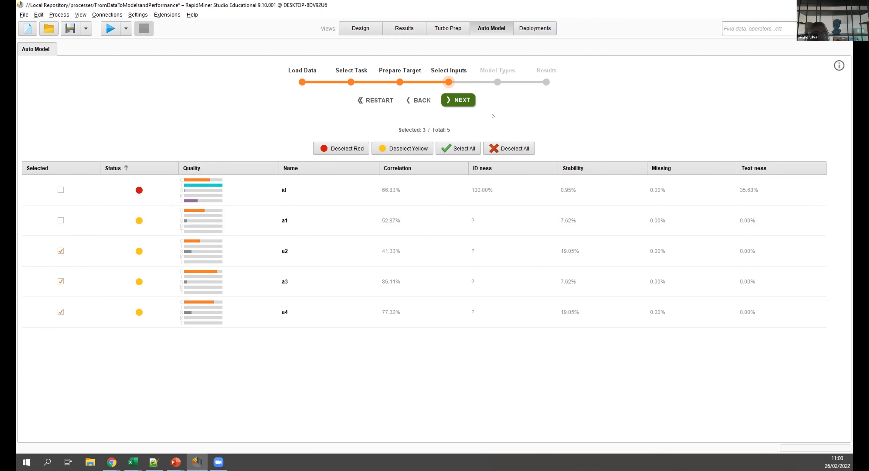
left_click(466, 101)
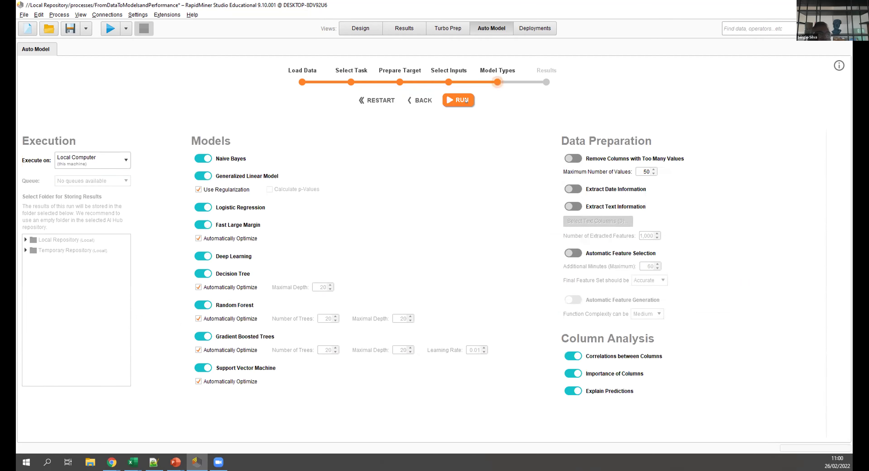
left_click(466, 100)
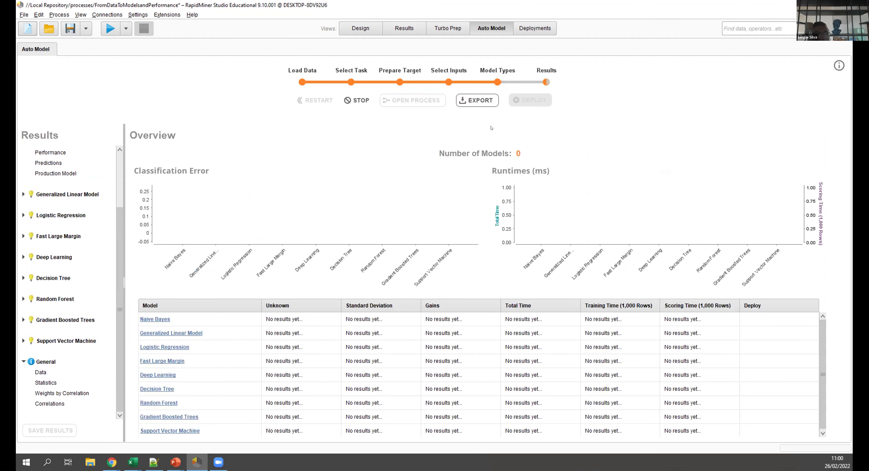
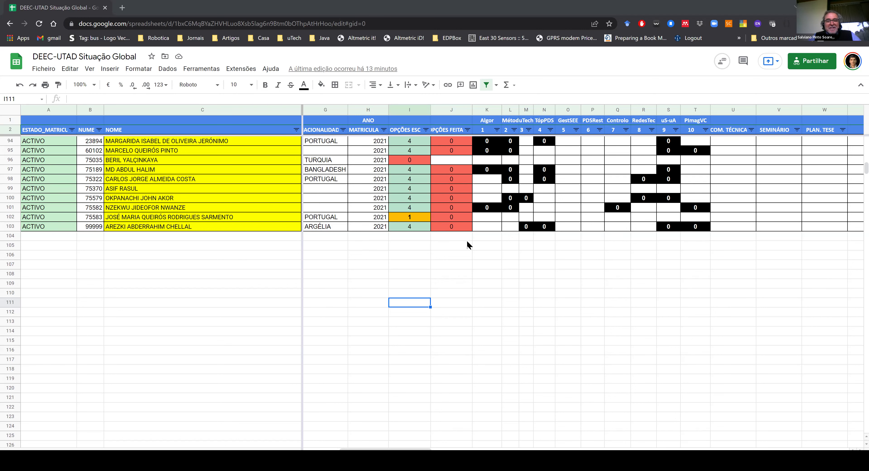
Zoom the student list to 200%, then settle on 150%.
scroll(467, 245, "up", 1)
scroll(467, 245, "down", 1)
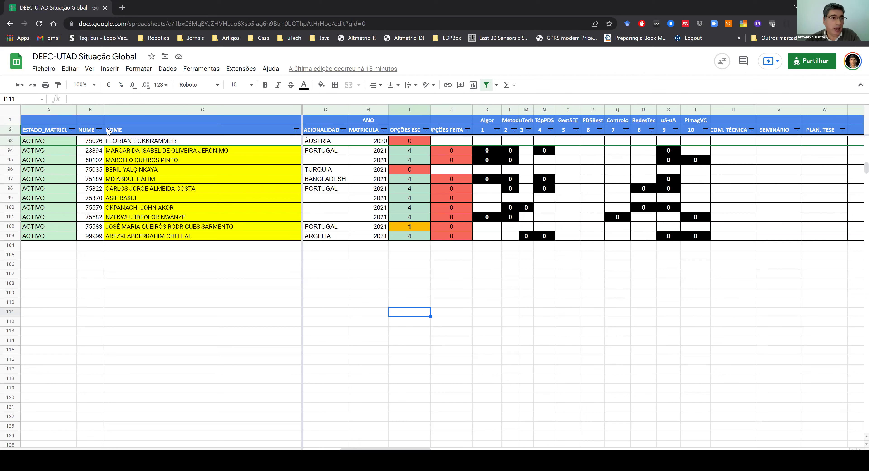
left_click(83, 85)
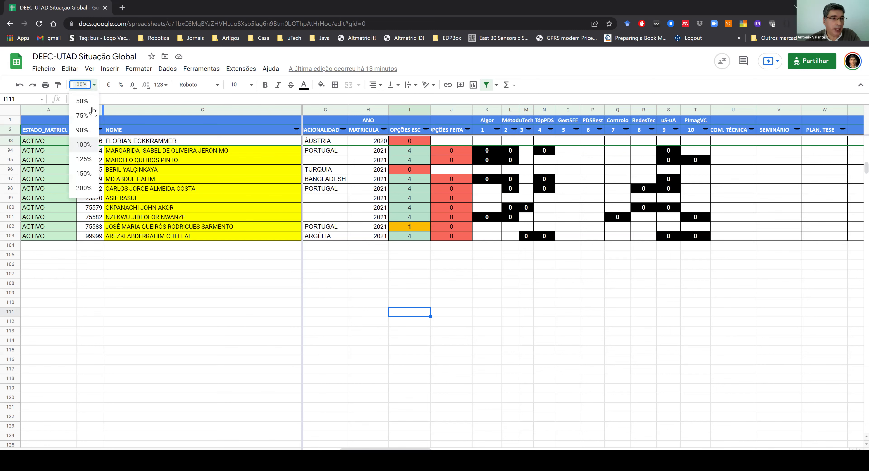
left_click(82, 188)
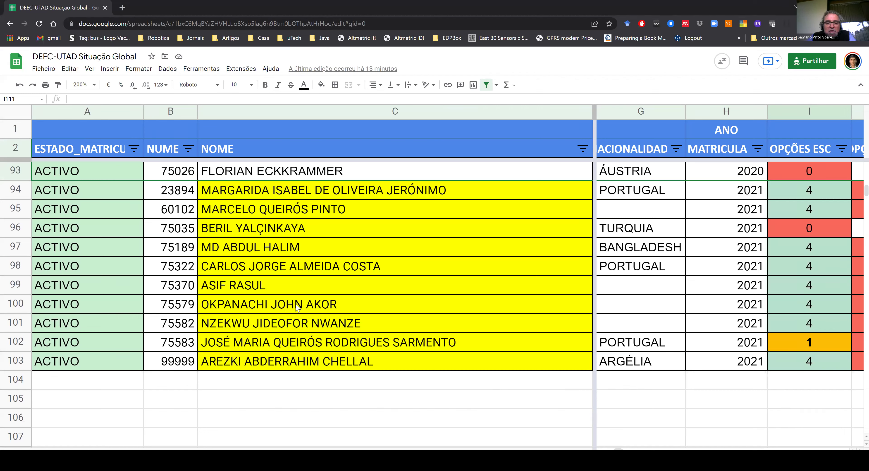
left_click(81, 84)
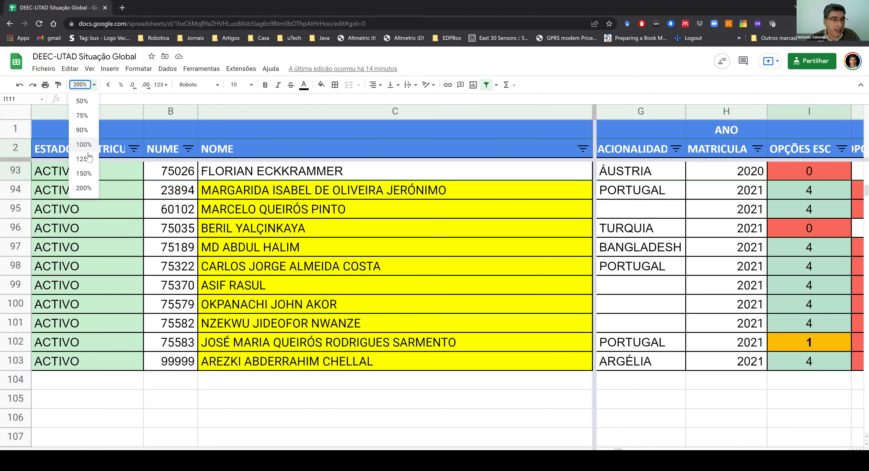
left_click(84, 173)
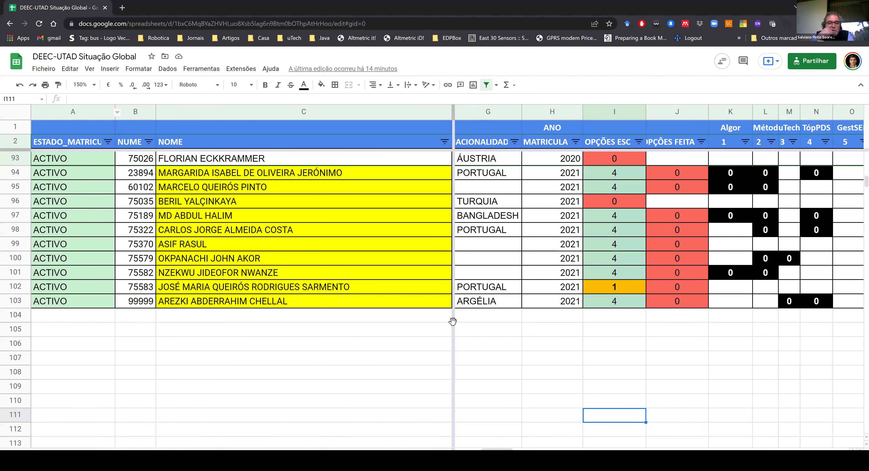
Move the frozen-column divider and scroll right to show columns I–R beside the names.
left_click_drag(452, 321, 417, 326)
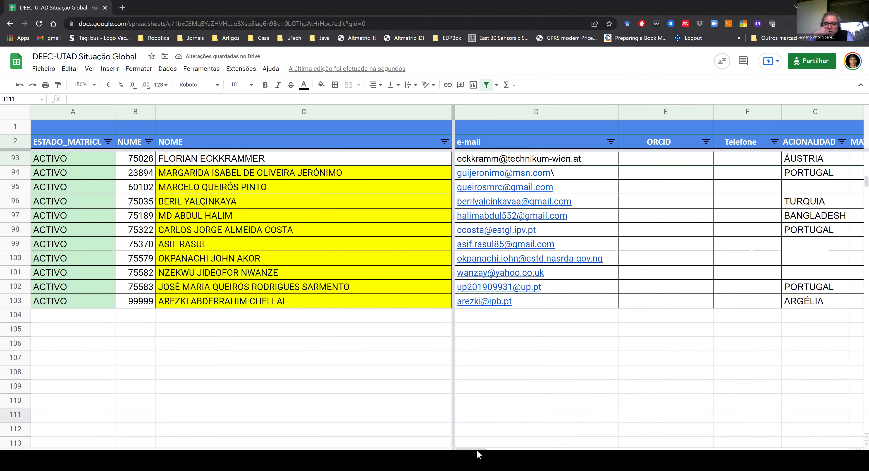
left_click_drag(477, 449, 516, 452)
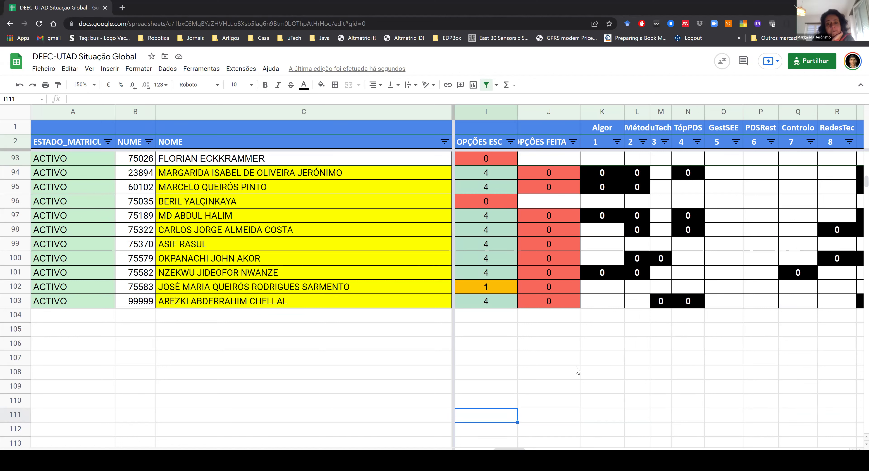
Set the sheet zoom to 125% so columns through U fit.
left_click(95, 86)
key("Return")
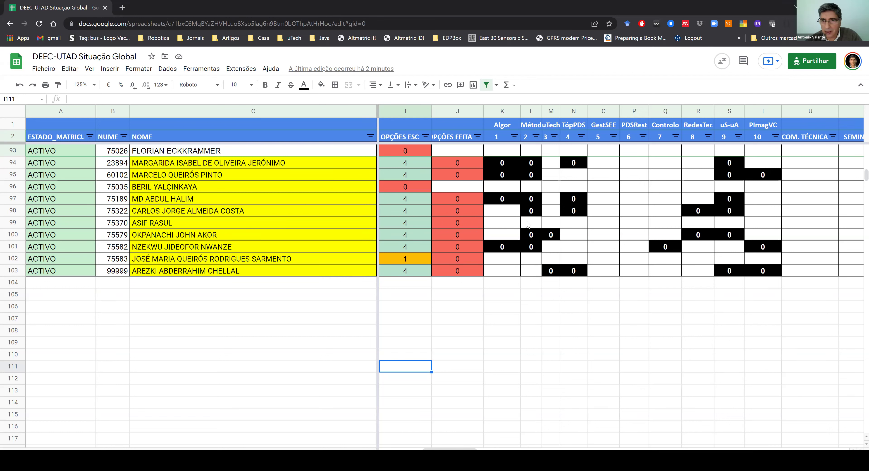
left_click(499, 224)
left_click(528, 225)
left_click(499, 224)
left_click(497, 213)
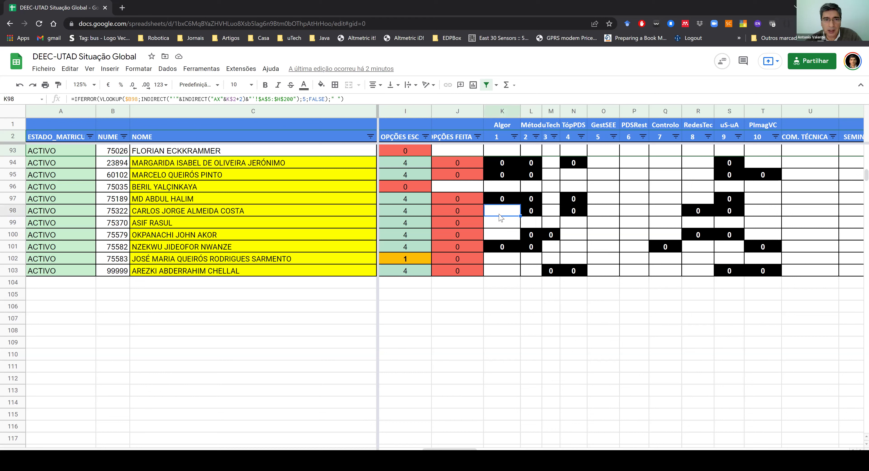
left_click(501, 223)
left_click(529, 224)
left_click(550, 225)
left_click(569, 226)
left_click(614, 225)
key("Right")
key("Right")
key("Right")
key("Right")
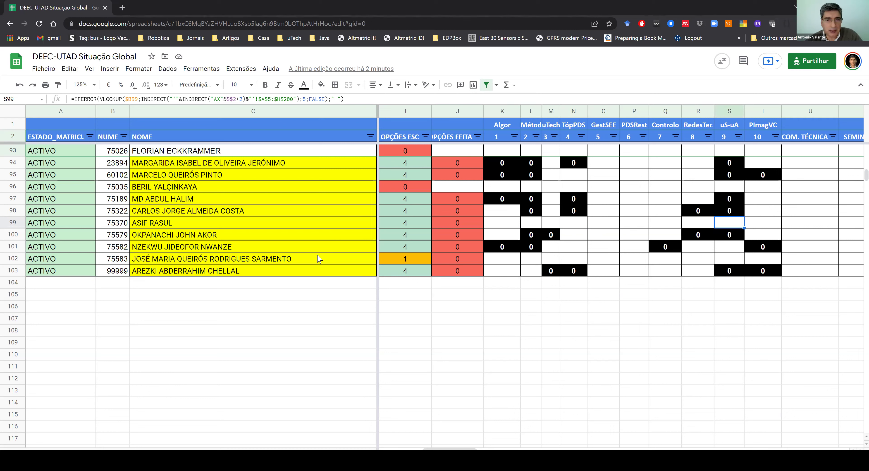
left_click(482, 333)
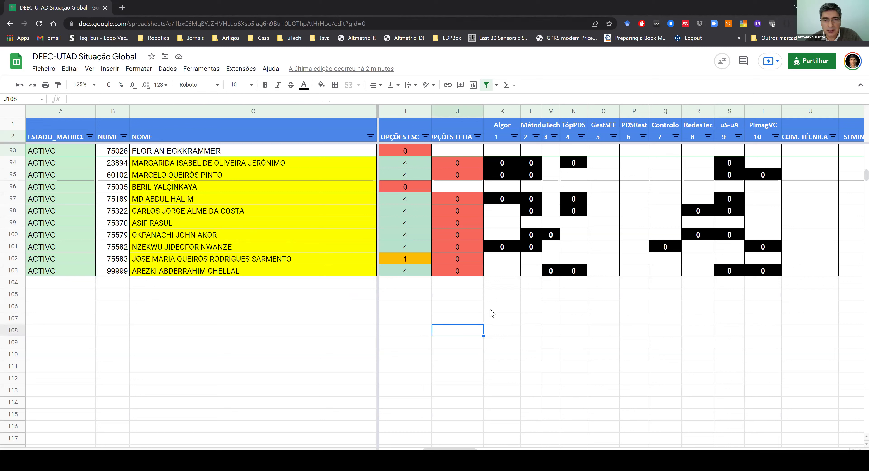
left_click(412, 223)
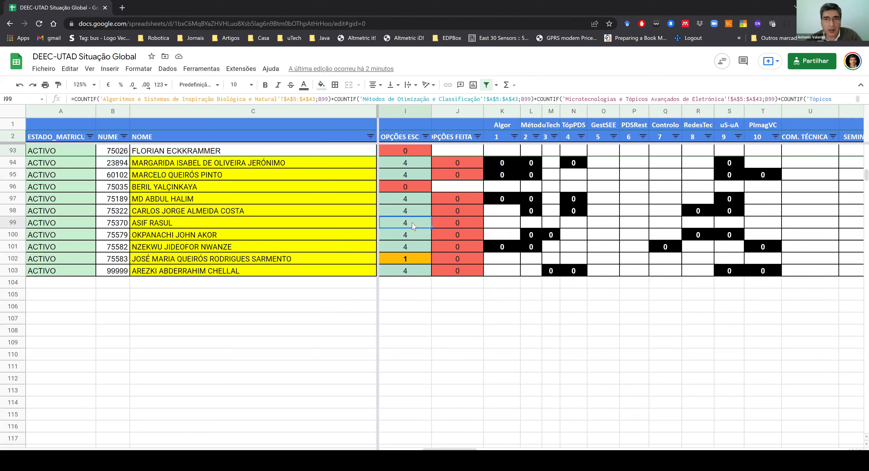
left_click(503, 224)
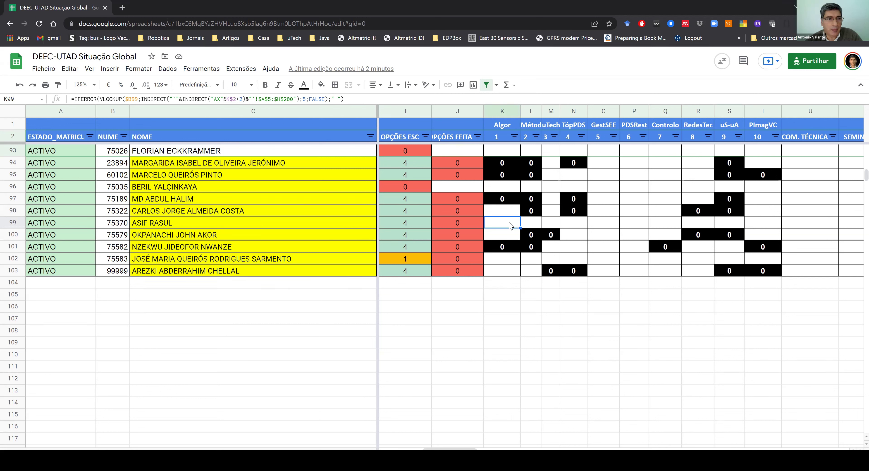
left_click(509, 211)
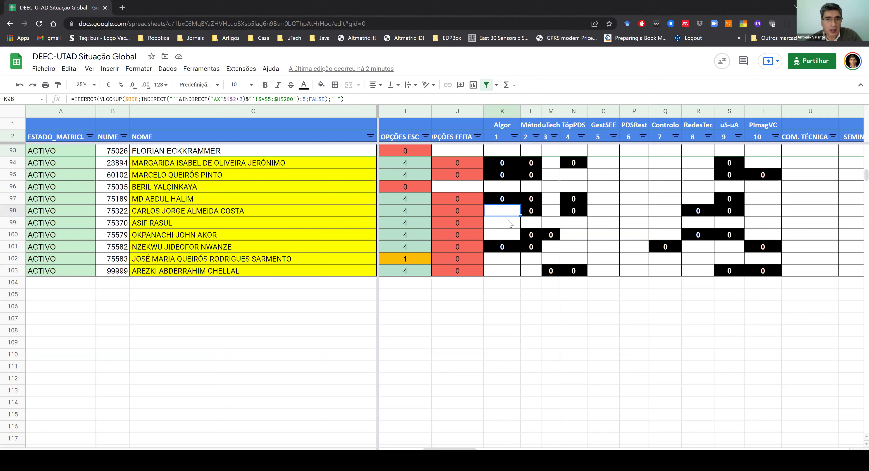
left_click(508, 221)
left_click(509, 231)
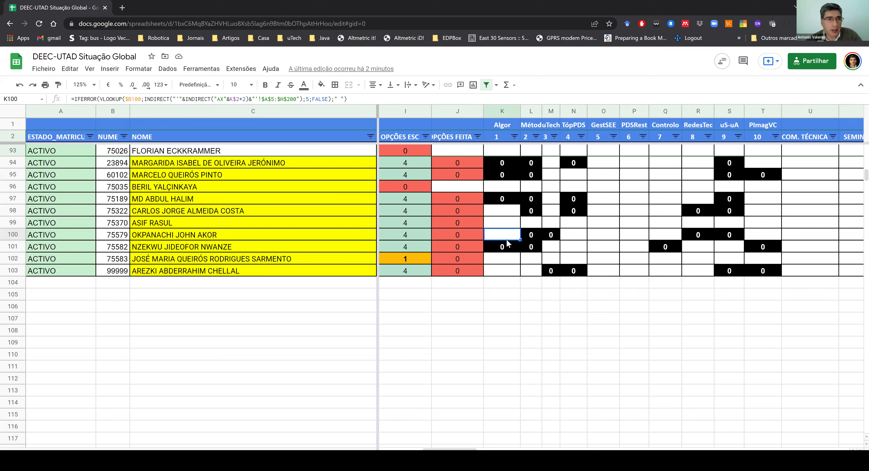
left_click(509, 223)
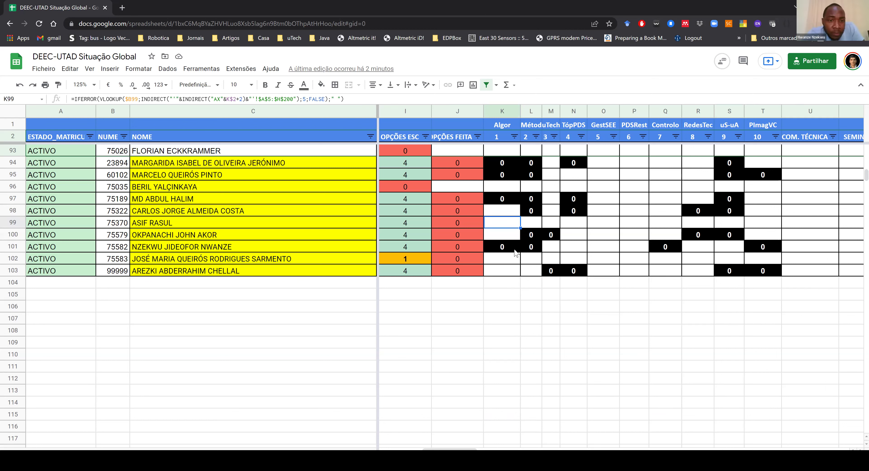
left_click(507, 230)
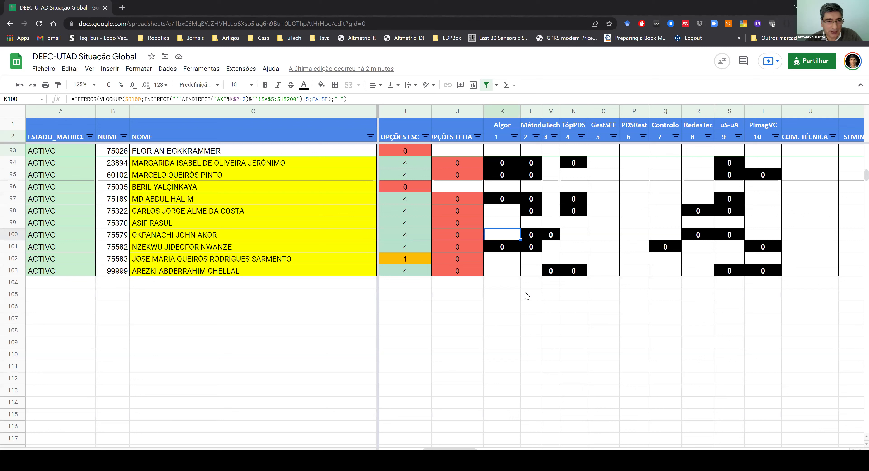
left_click(529, 237)
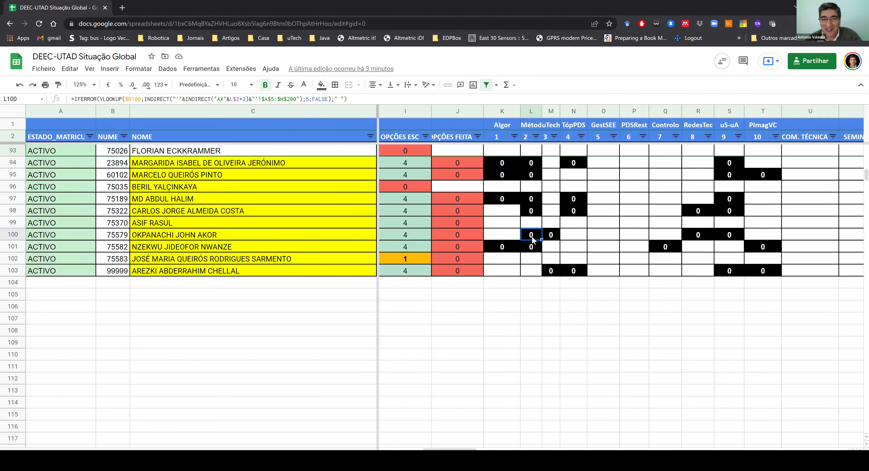
left_click(554, 236)
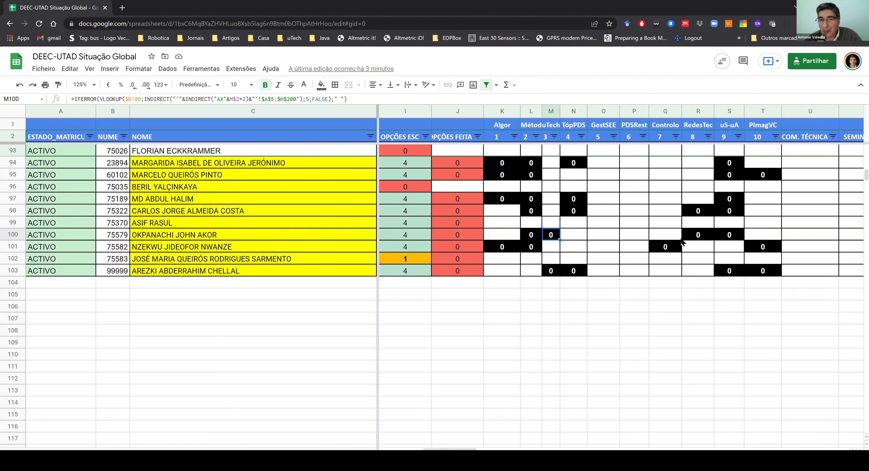
left_click(694, 237)
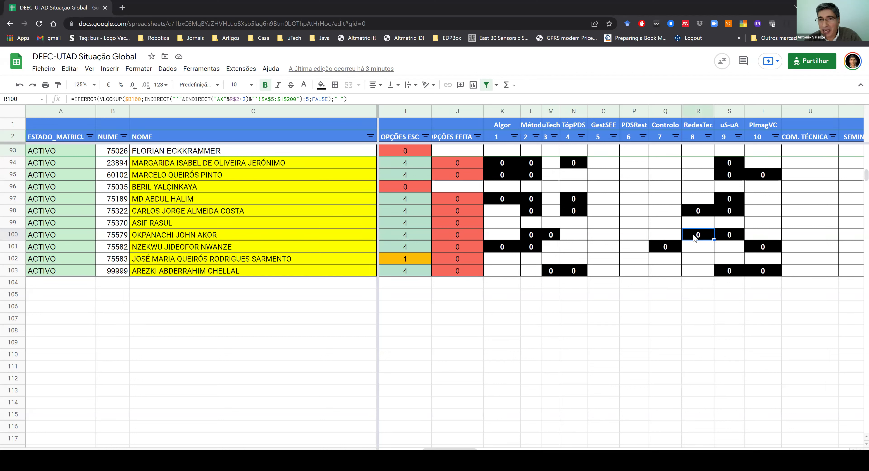
left_click(727, 238)
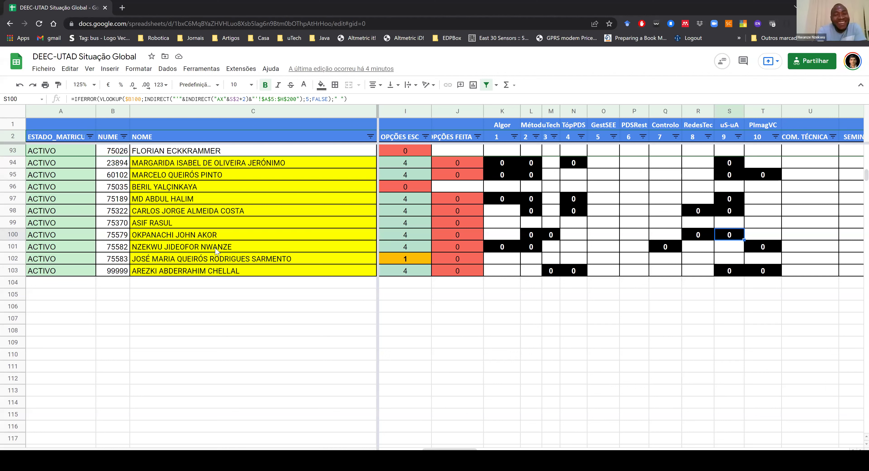
left_click(215, 248)
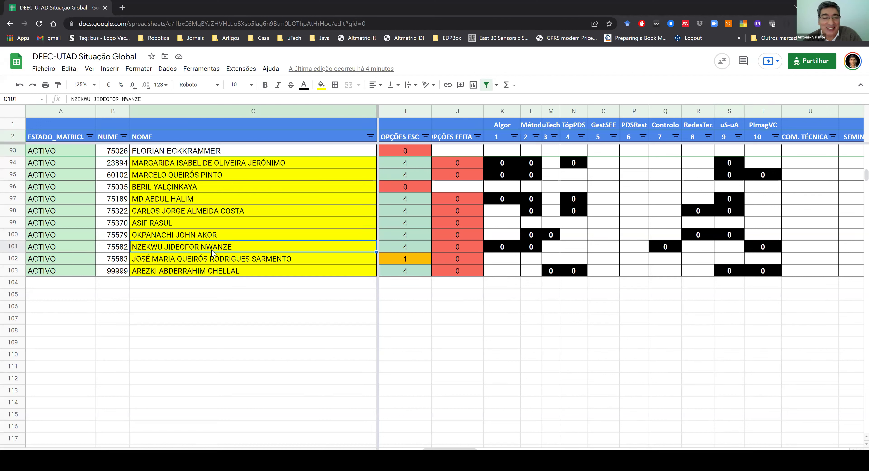
left_click(501, 251)
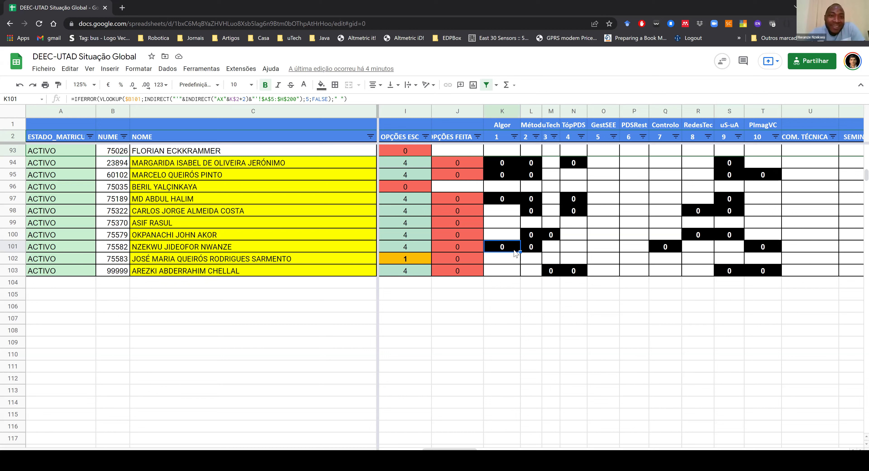
left_click(536, 251)
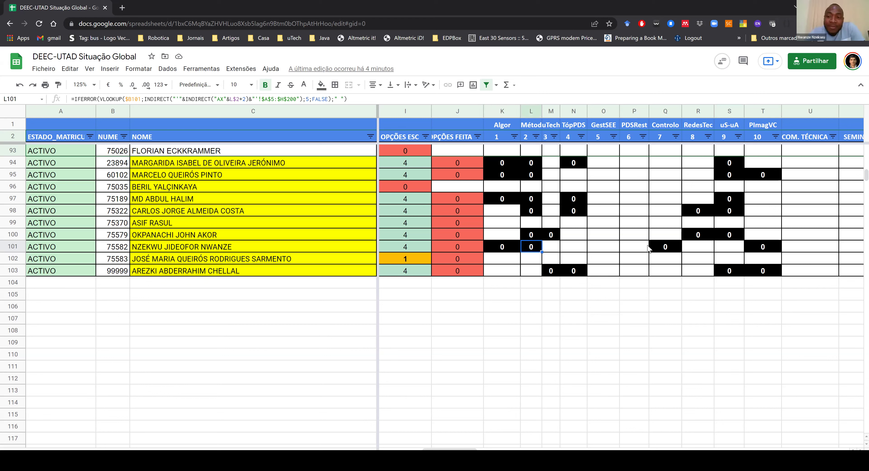
left_click(672, 247)
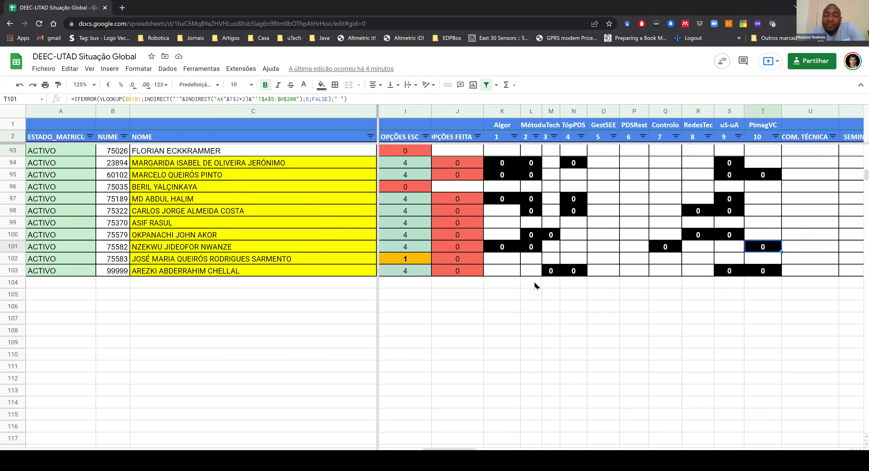
left_click(249, 262)
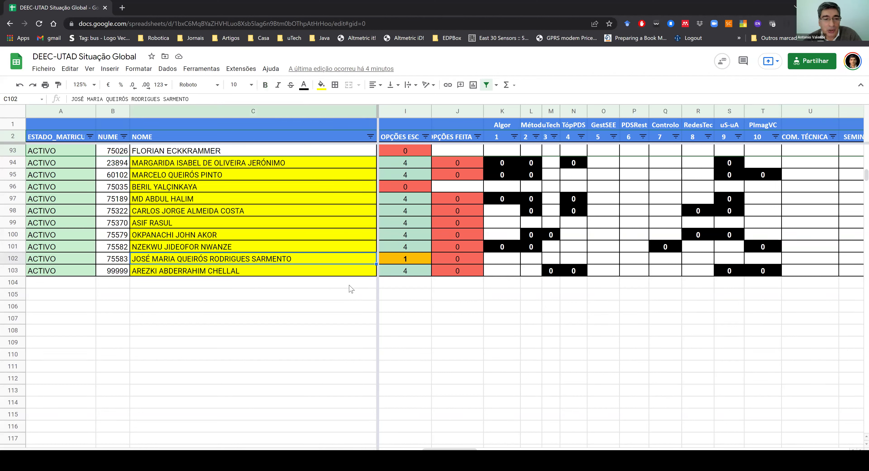
left_click(512, 261)
key("Right")
key("Right")
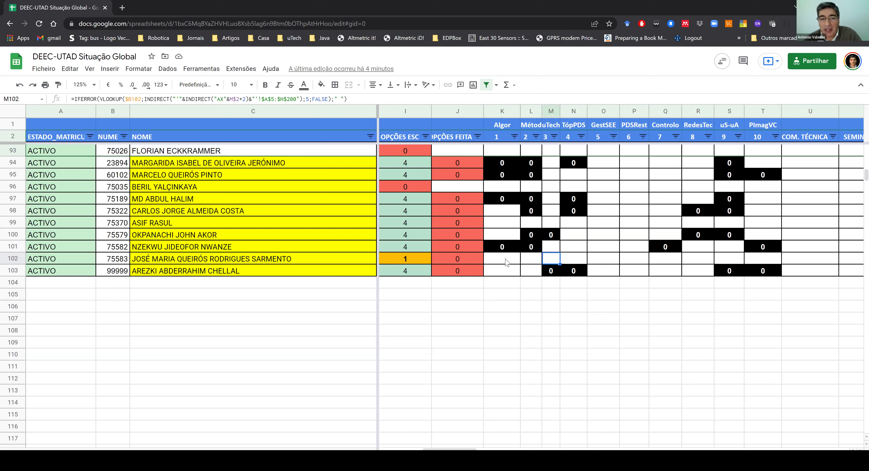
left_click(406, 261)
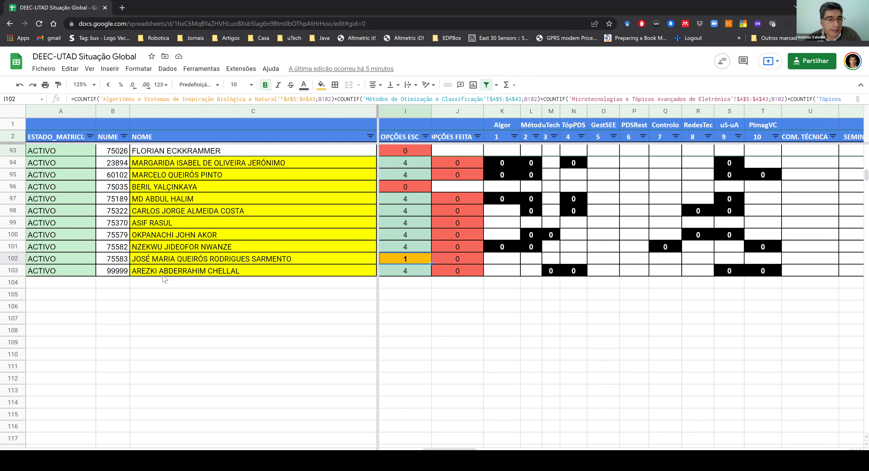
left_click(259, 272)
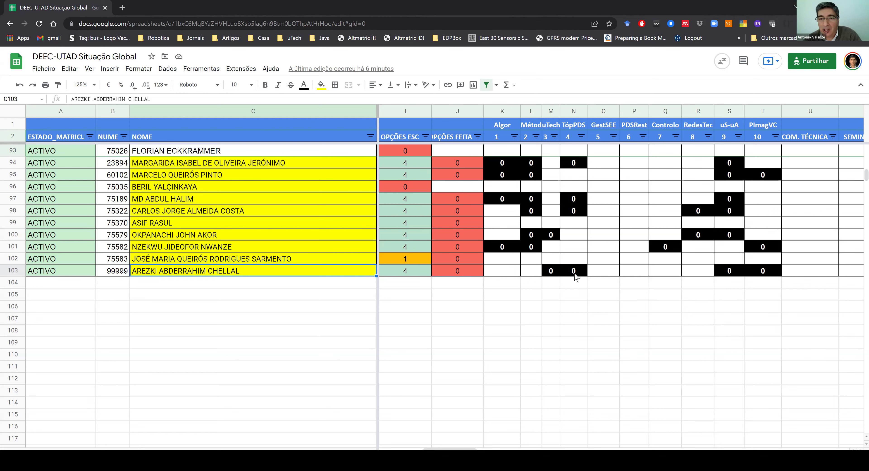
left_click(728, 271)
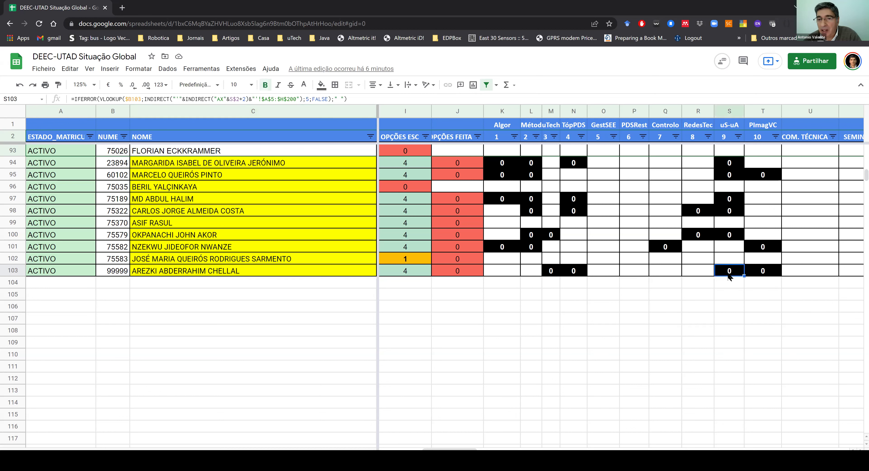
left_click(766, 272)
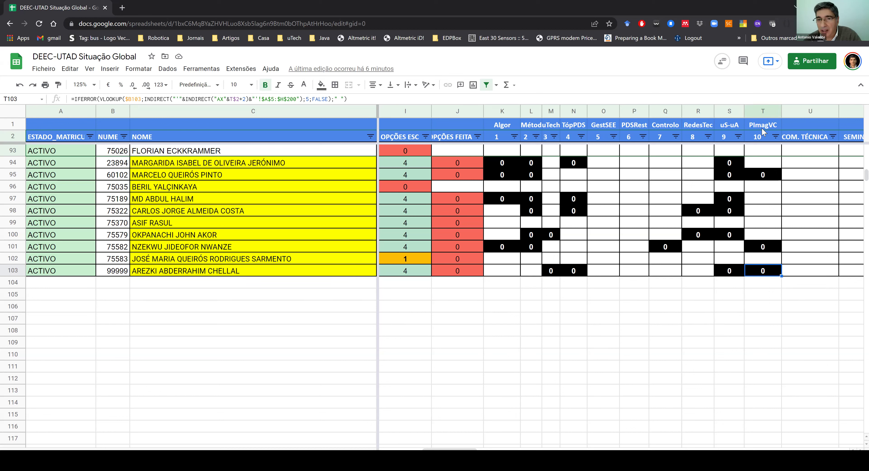
left_click(644, 354)
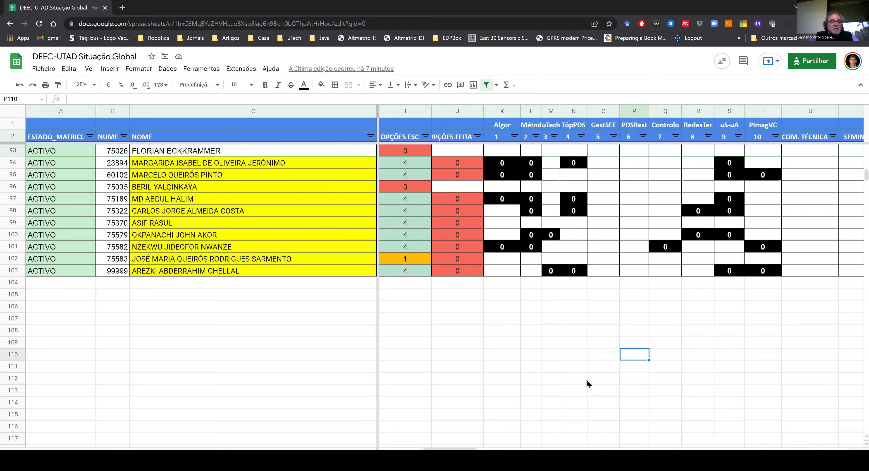
Scroll back to columns D–J and select the e-mail cell D104.
left_click_drag(450, 451, 418, 452)
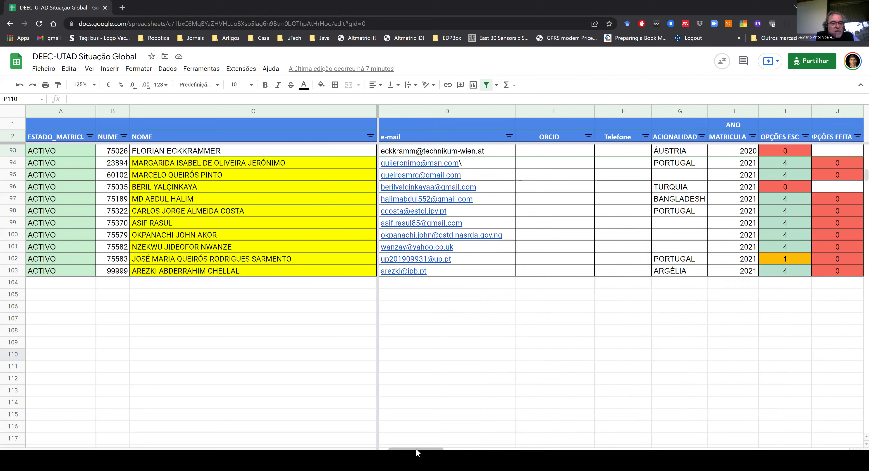
left_click(451, 284)
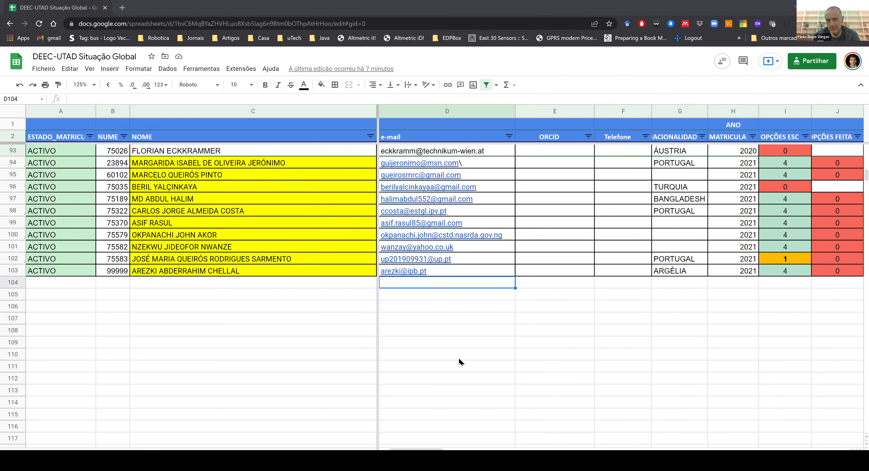
left_click(522, 339)
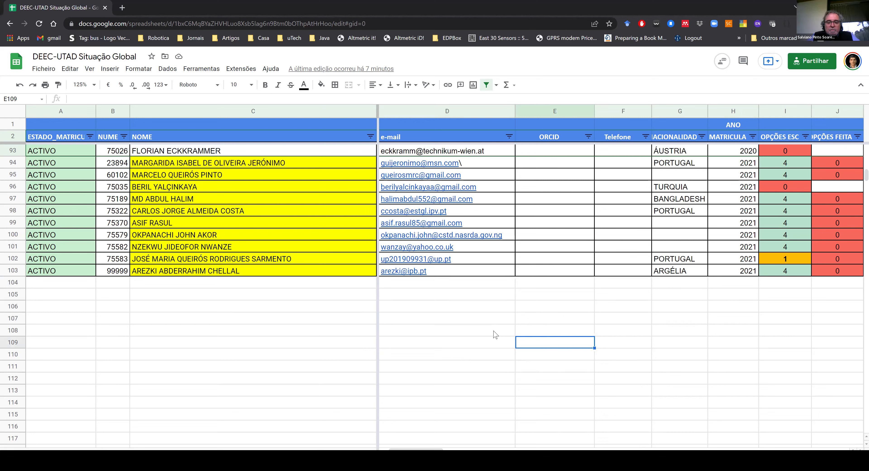
left_click(451, 284)
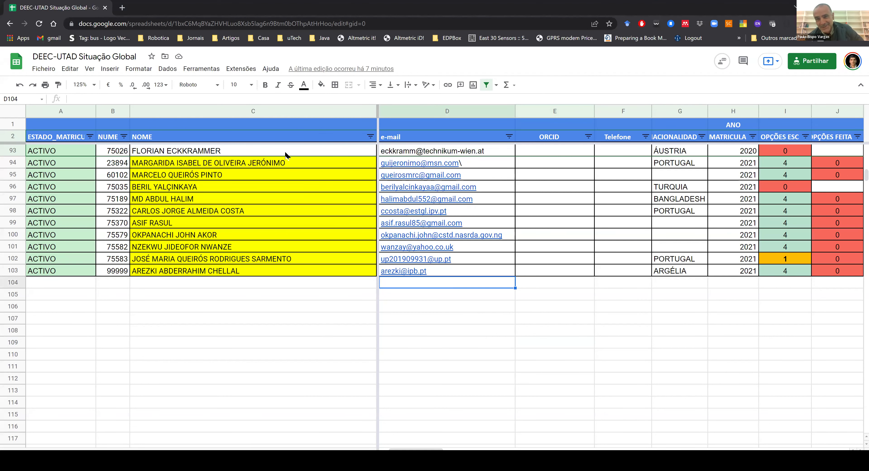
Paste the new student's e-mail address into cell D104 and commit it.
left_click(265, 97)
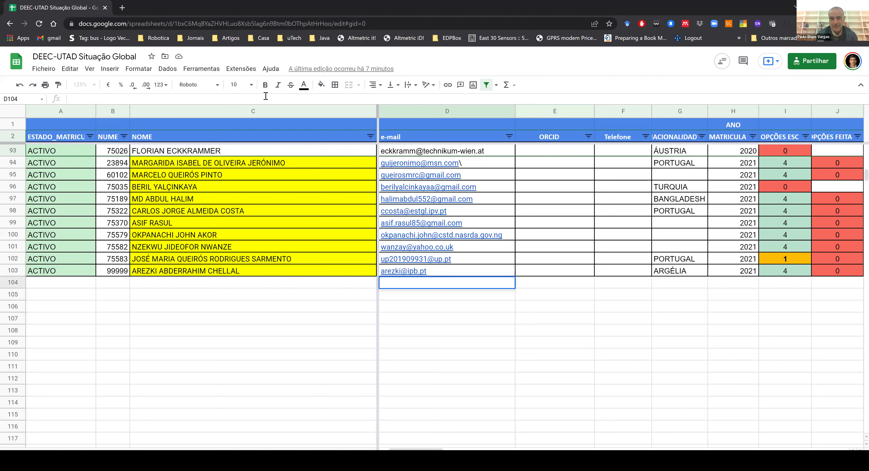
key("ctrl+v")
key("Return")
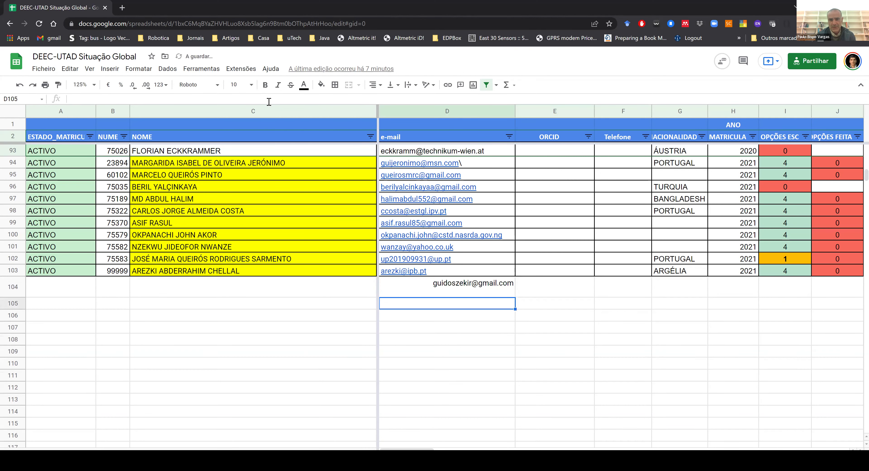
left_click(474, 292)
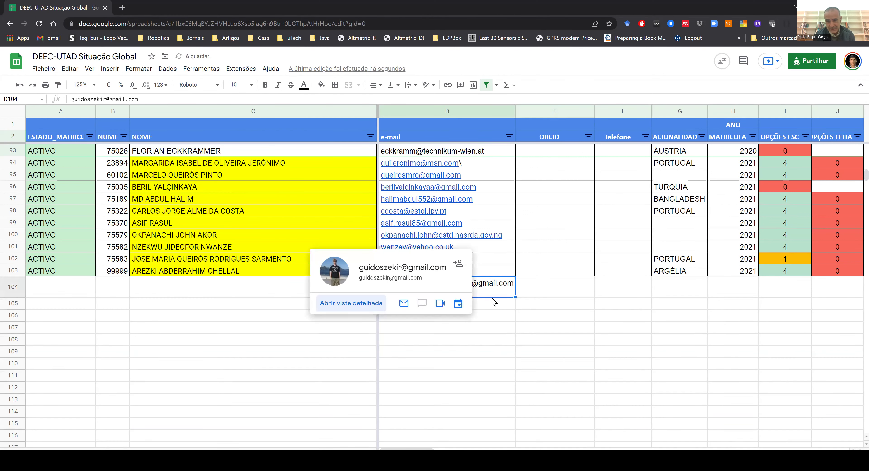
left_click(15, 296)
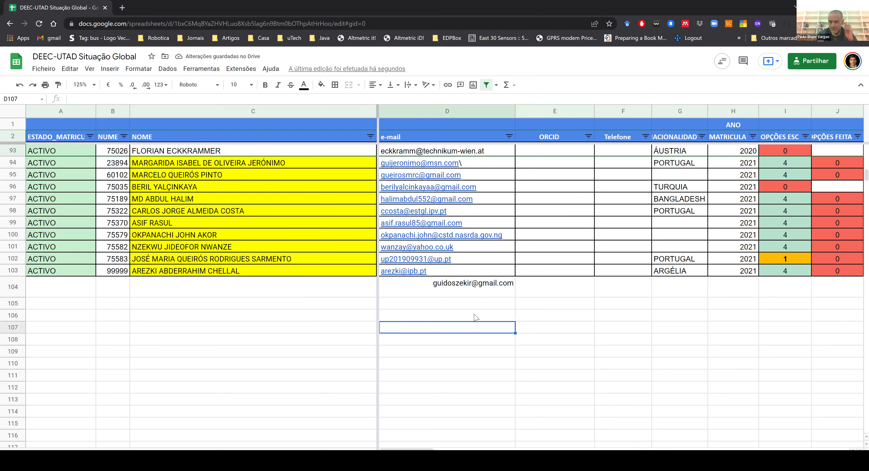
mouse_move(486, 299)
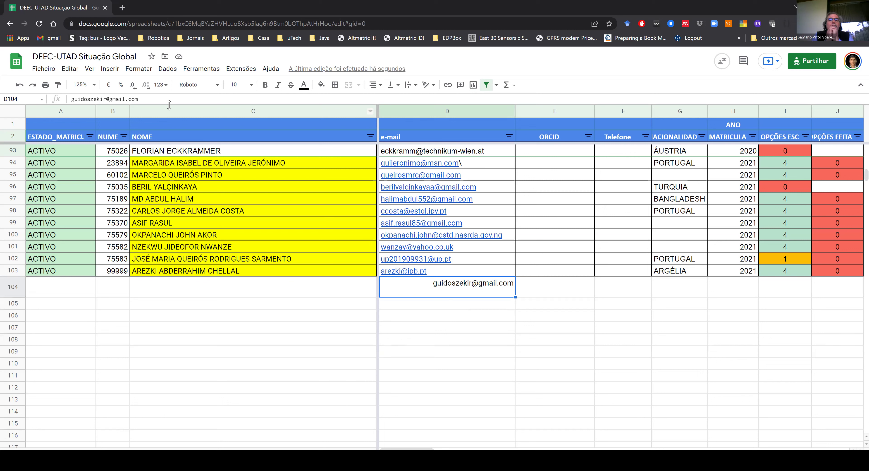
left_click(165, 98)
key("Return")
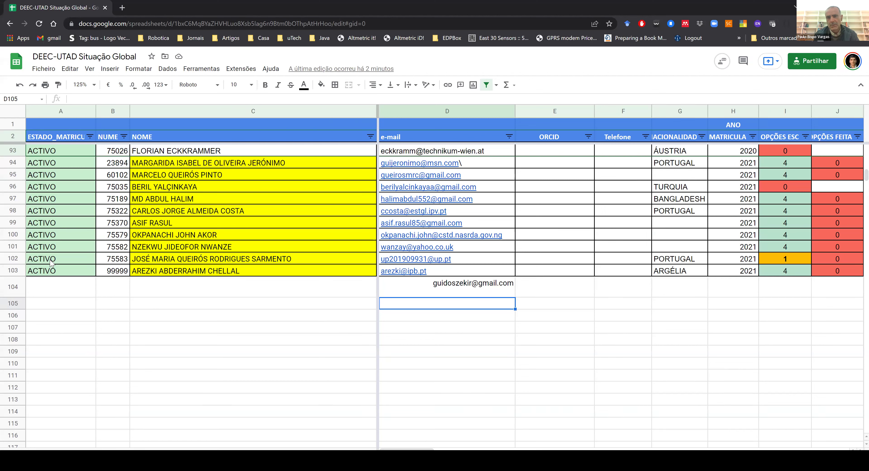
left_click(415, 286)
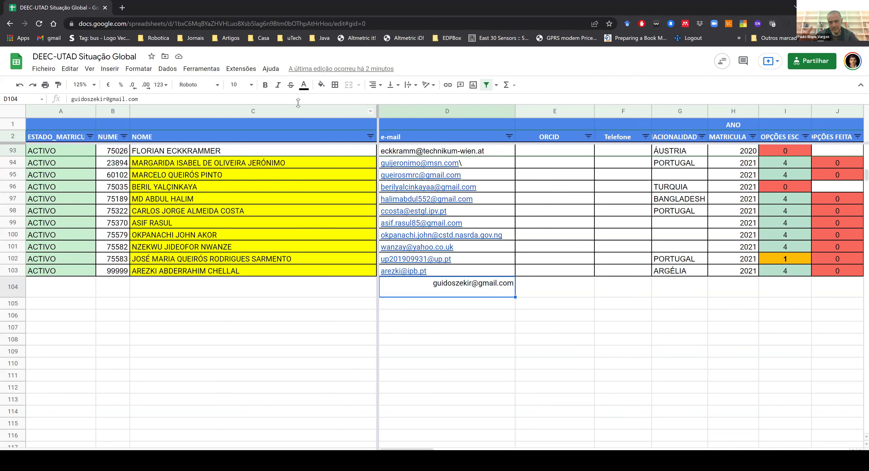
Left-align the e-mail in cell D104.
left_click(375, 85)
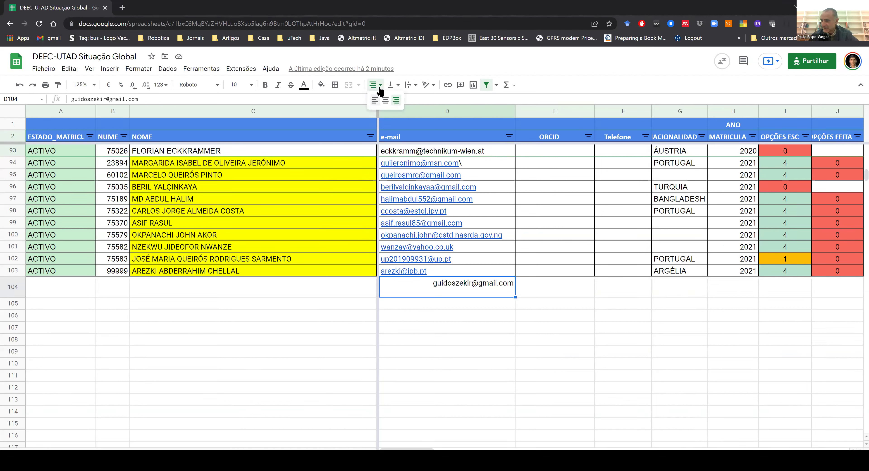
left_click(373, 102)
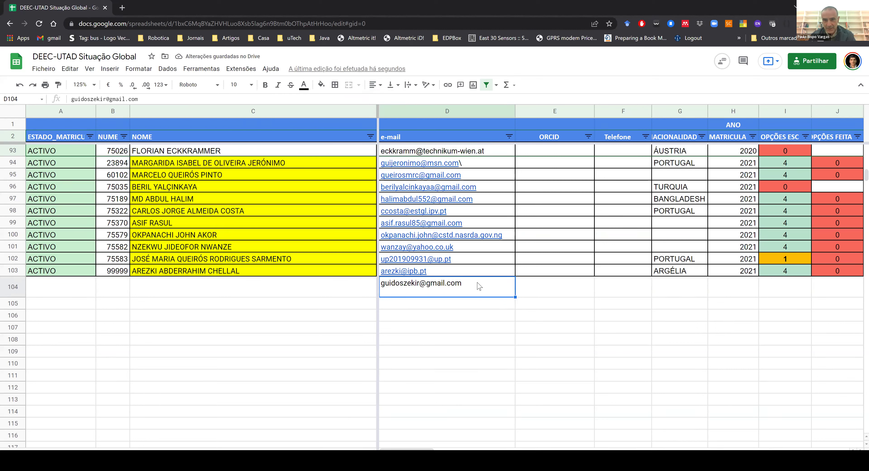
left_click(240, 99)
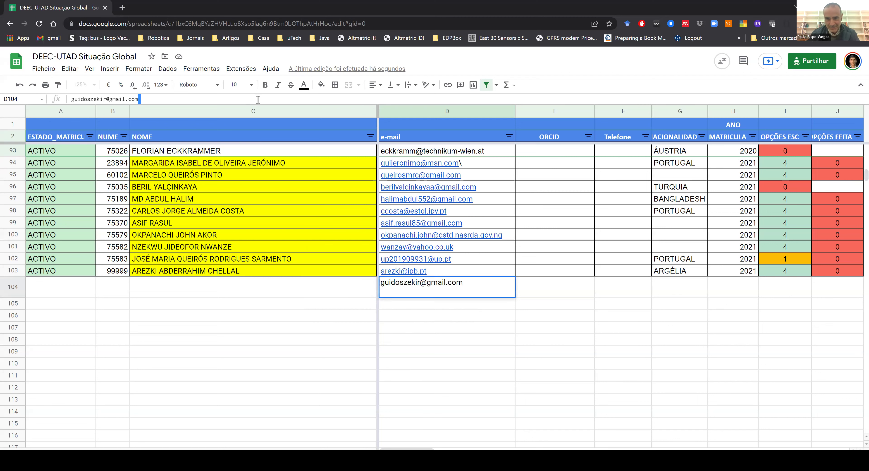
Copy D103's blue link formatting onto D104 with Paint format.
left_click(439, 274)
left_click(58, 85)
left_click(460, 287)
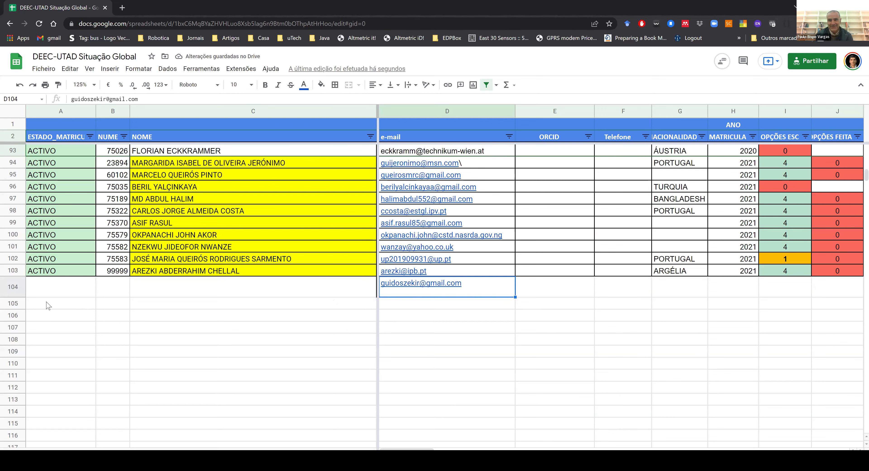
Shrink row 104 back to the same height as row 103.
left_click_drag(18, 295, 22, 287)
double_click(21, 287)
left_click(88, 295)
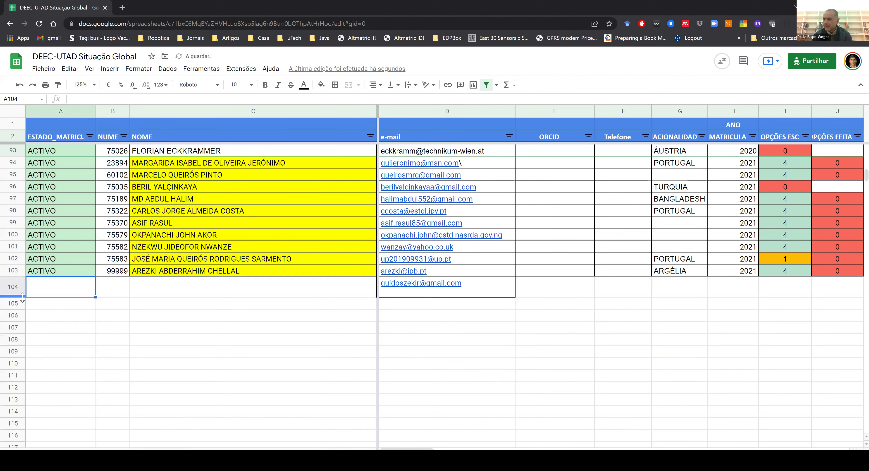
left_click_drag(11, 295, 12, 288)
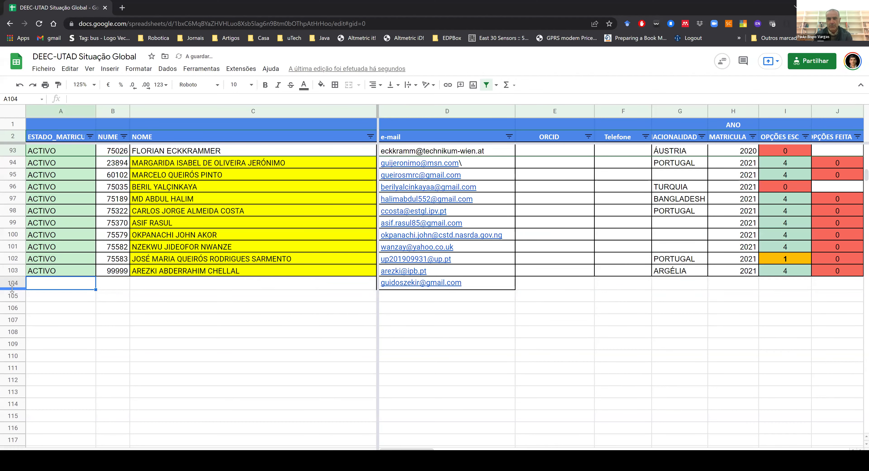
left_click(120, 297)
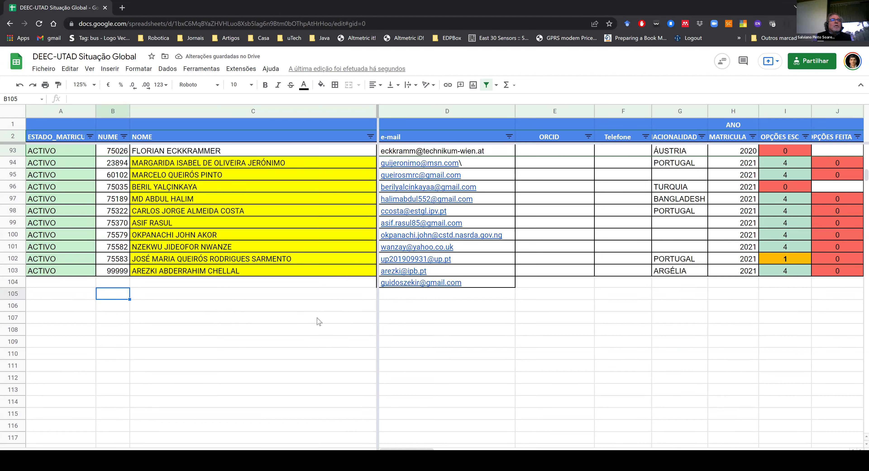
left_click(502, 319)
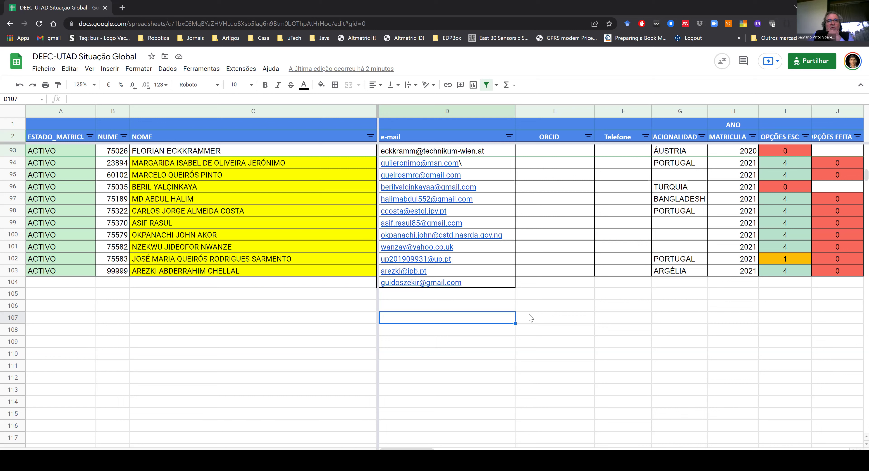
Copy the ACTIVO status from A103 down into A104.
left_click(65, 284)
left_click(64, 270)
left_click_drag(95, 276, 114, 293)
Copy row 103's number and name into row 104, then enter student number 99998.
left_click(122, 272)
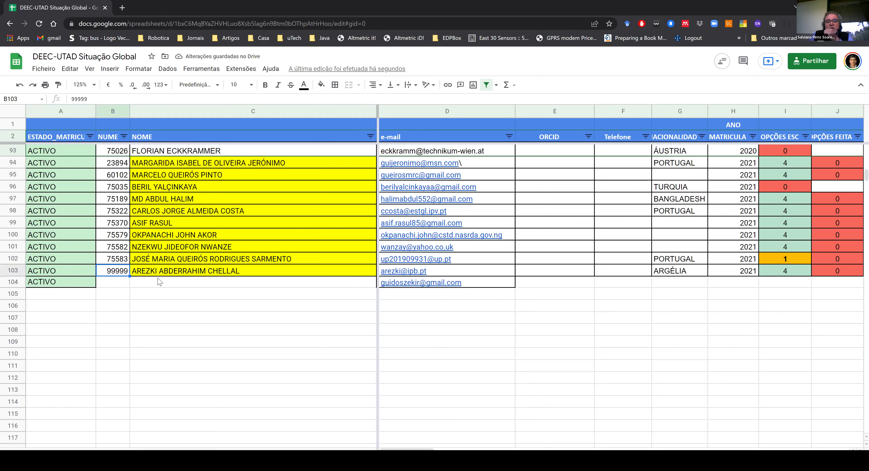
key("shift+Right")
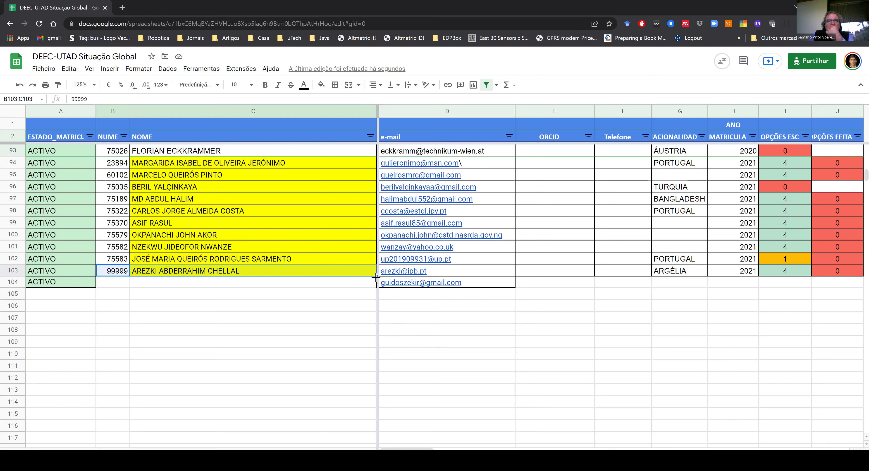
left_click_drag(376, 275, 200, 308)
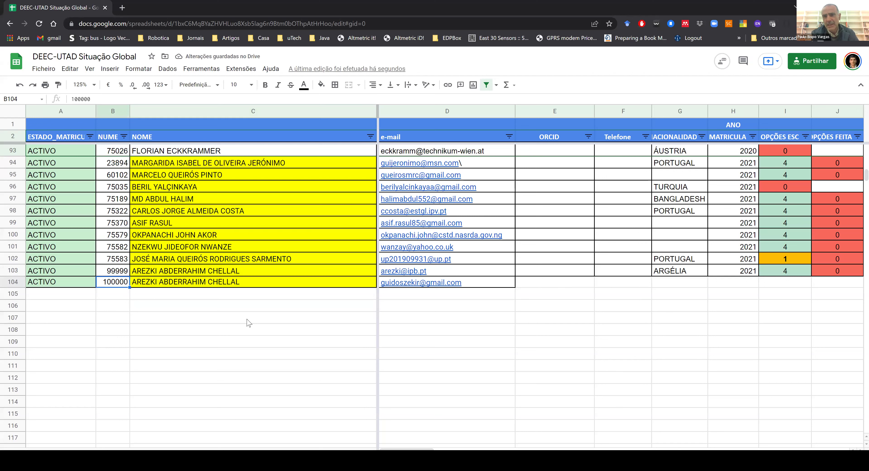
type("99998")
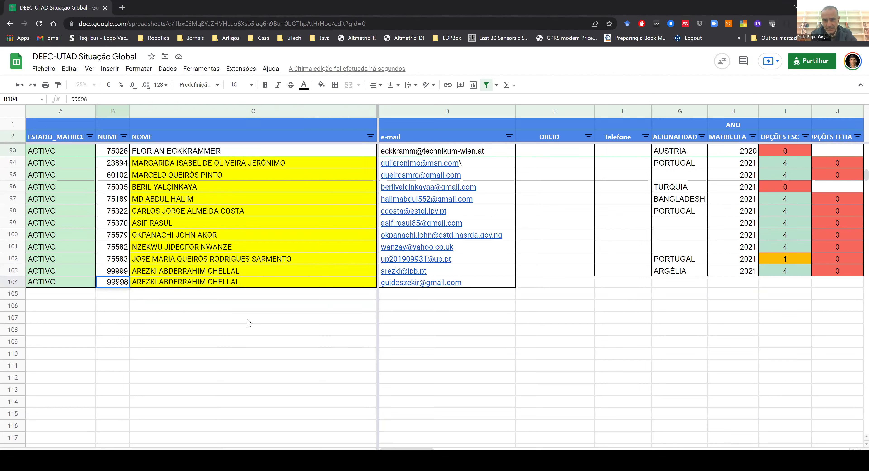
Confirm number 99998 and replace the copied name in C104 with the new student's full name.
key("Tab")
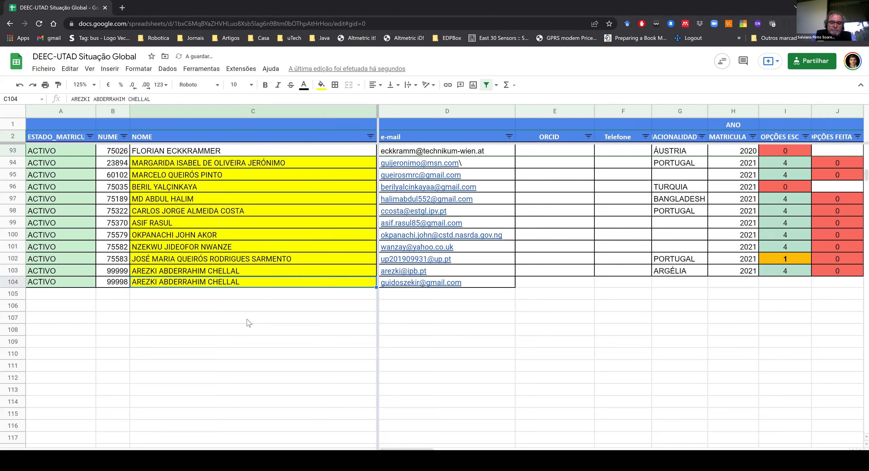
left_click_drag(150, 99, 70, 100)
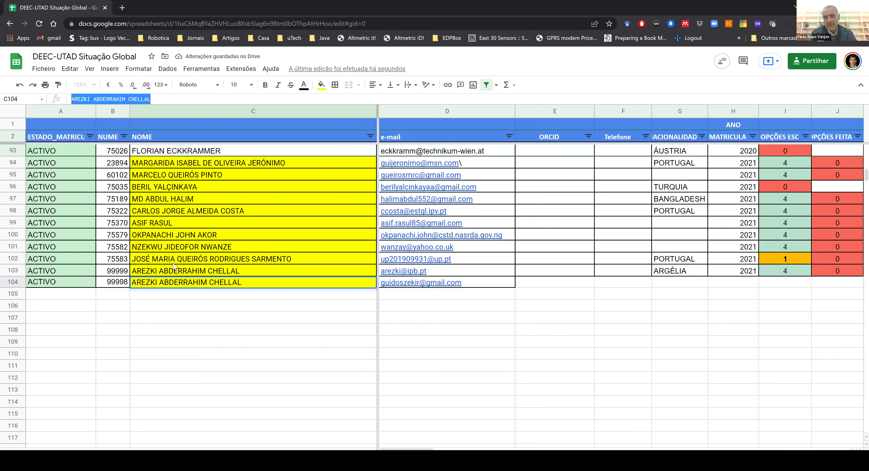
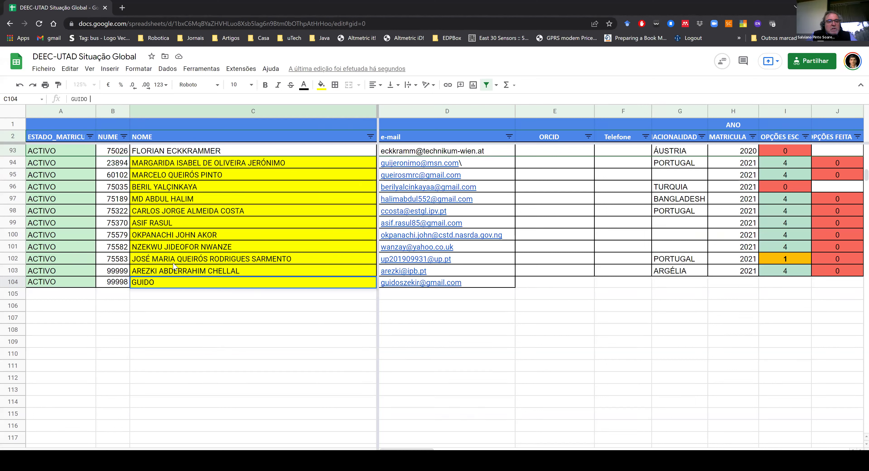
key("Return")
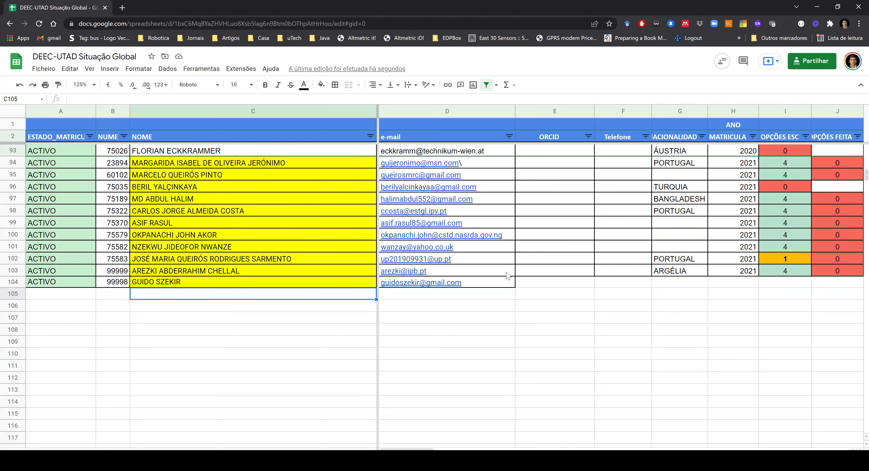
Copy row 103's country and 2021 year into row 104, then clear the country in G104.
left_click(565, 283)
left_click(582, 273)
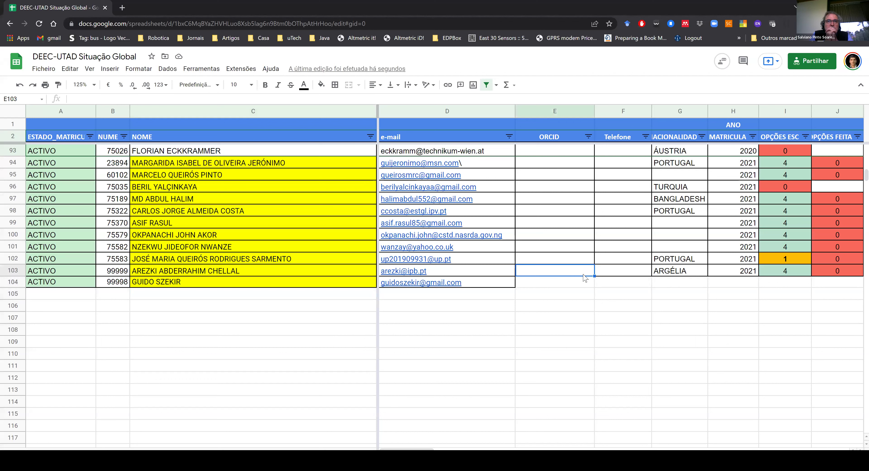
key("shift+Right")
key("shift+Right")
key("shift+Right")
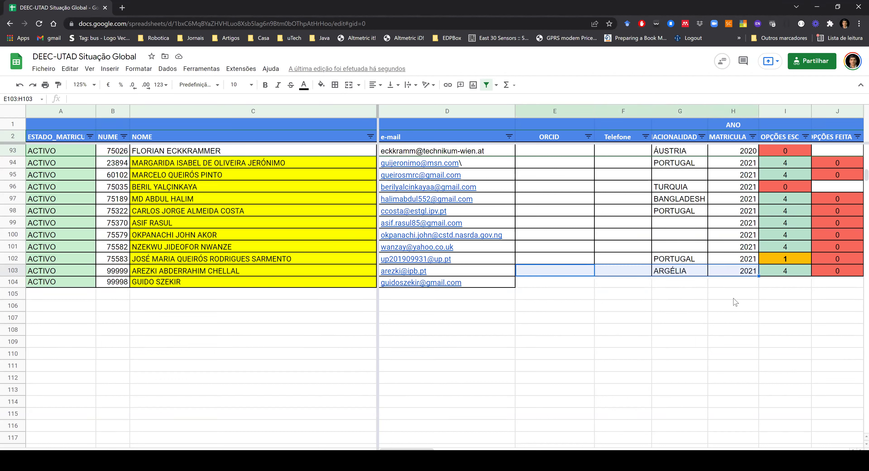
left_click_drag(758, 276, 720, 286)
left_click(702, 284)
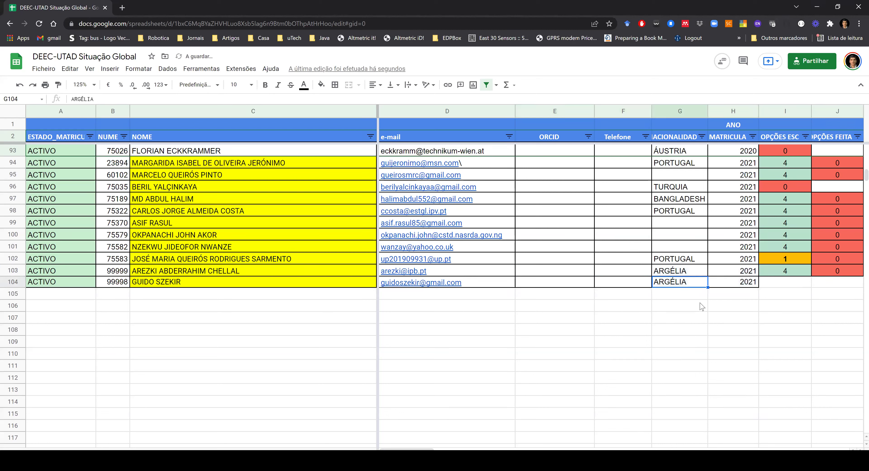
key("Delete")
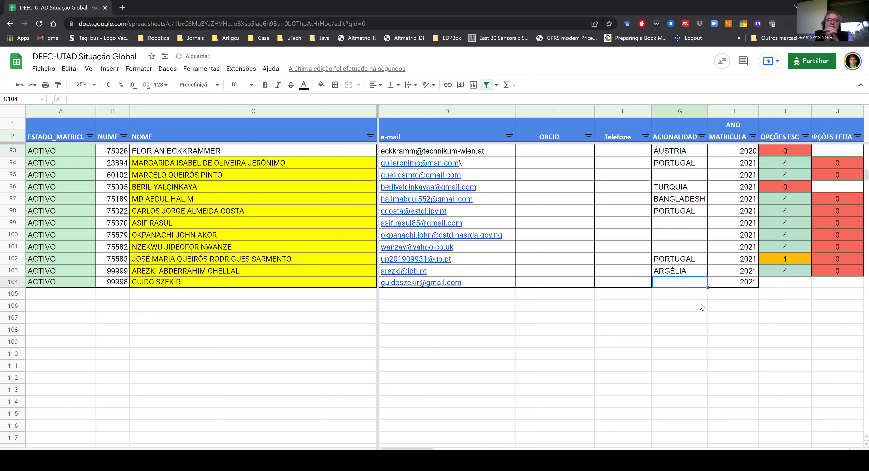
Check row 104's entries and select row 103's option-count cells I103:J103.
key("Left")
key("Left")
key("Left")
key("Left")
key("Left")
key("Left")
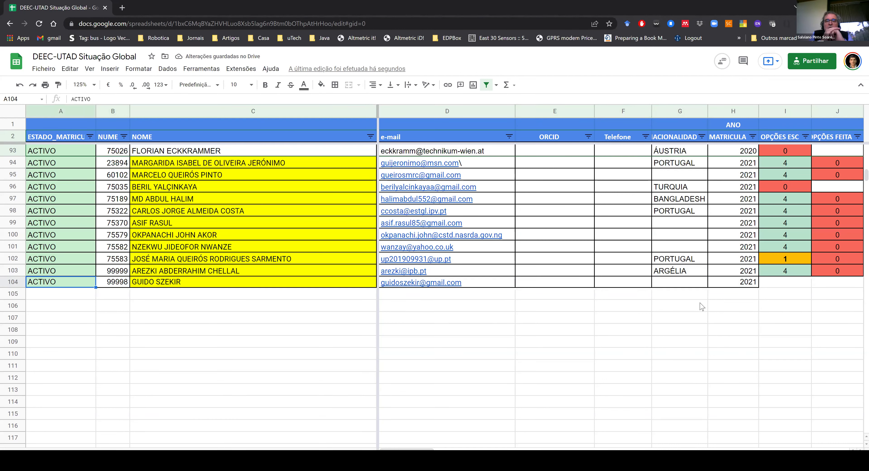
key("Right")
key("Right")
key("Right")
key("Right")
key("Right")
key("Right")
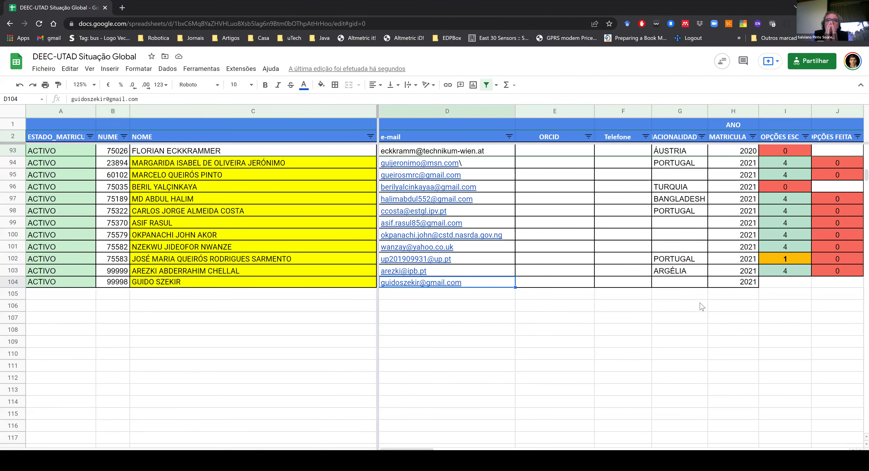
key("Right")
key("Right")
key("Right")
key("Right")
key("Right")
key("Right")
key("Right")
key("Right")
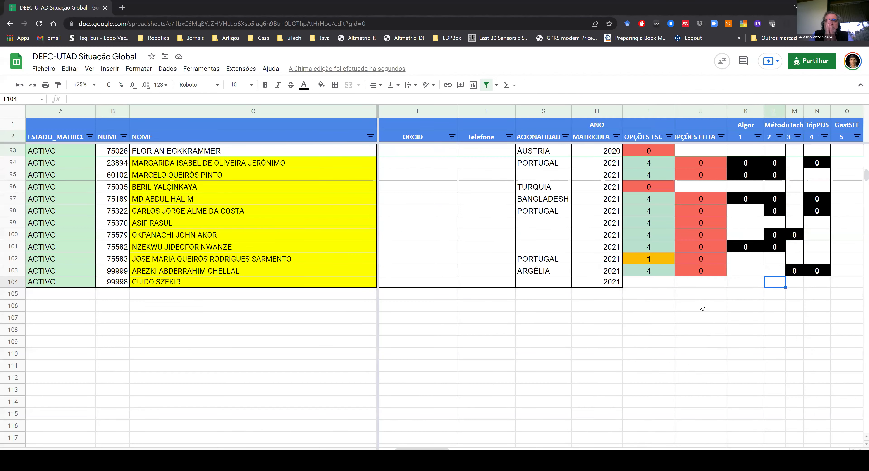
key("Right")
key("Right")
key("Right")
key("Right")
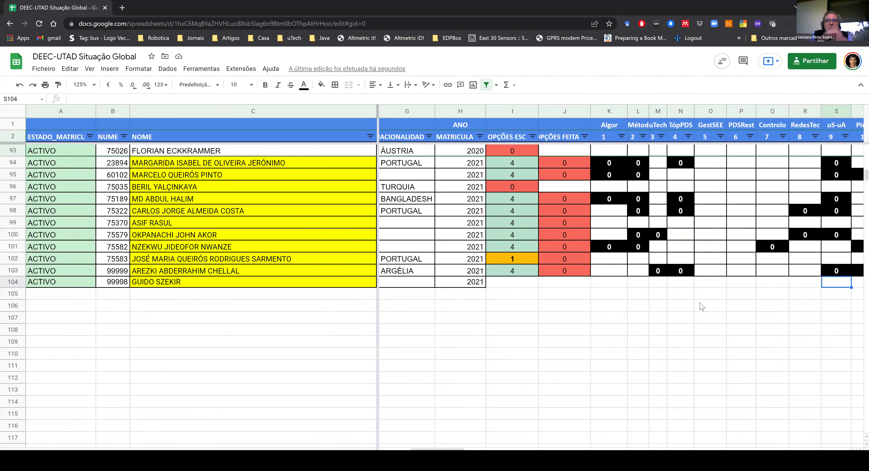
key("Left")
key("Left")
key("Left")
key("Left")
key("Left")
key("Left")
key("Left")
key("Left")
key("Left")
key("Left")
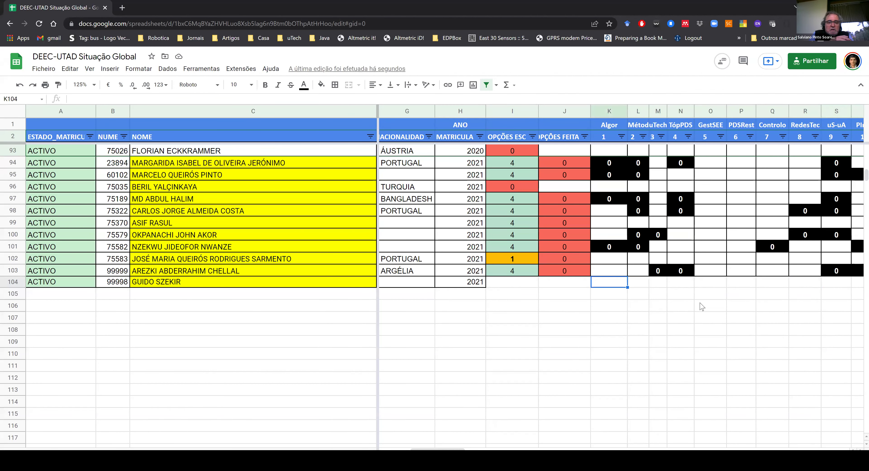
key("Up")
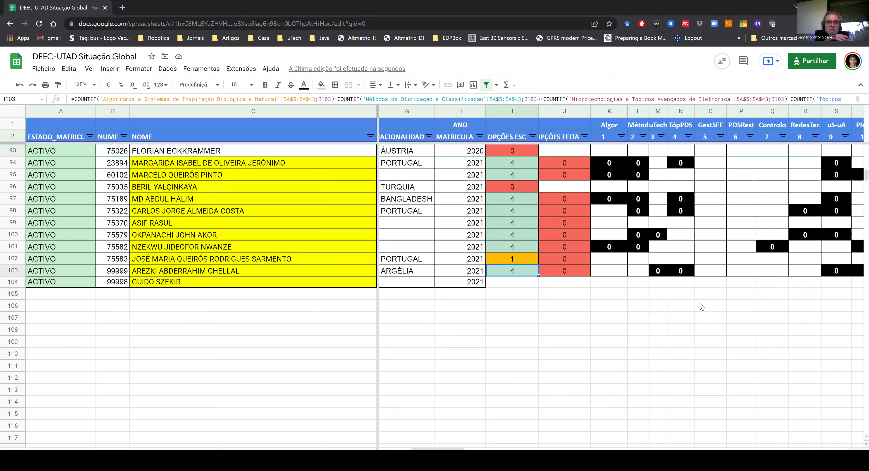
key("shift+Right")
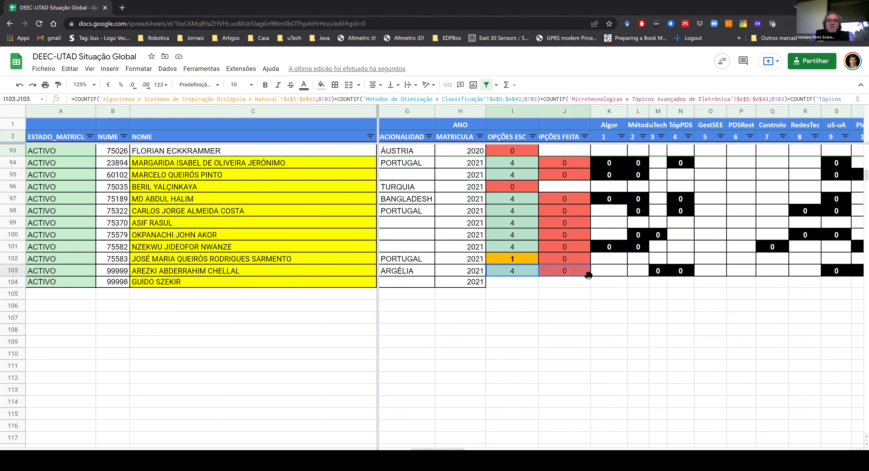
Fill the option-count formulas in I103:J103 down into row 104.
left_click_drag(589, 282, 589, 287)
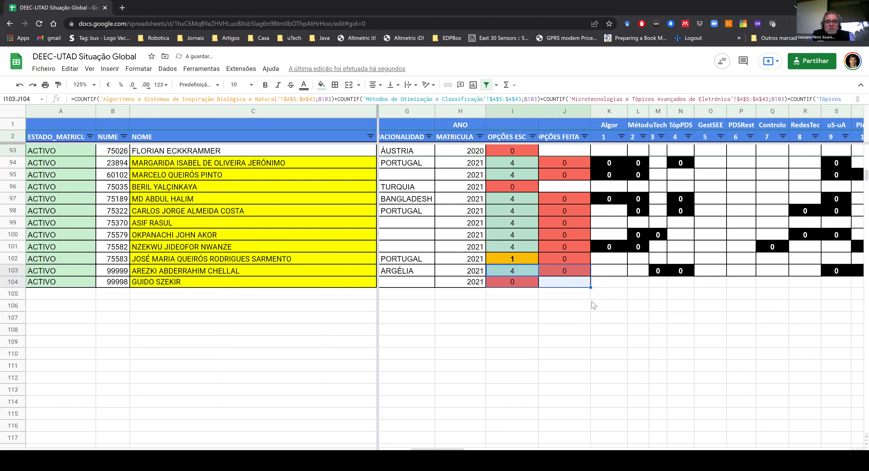
left_click(589, 305)
left_click(610, 272)
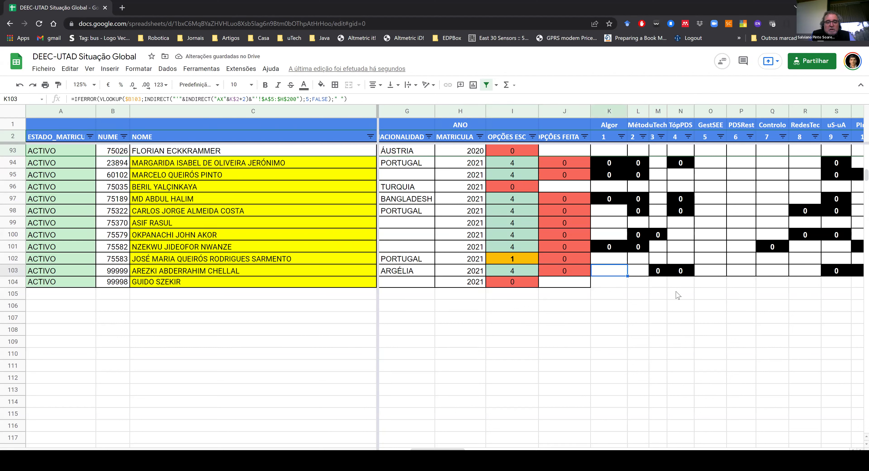
Copy row 103's course lookup formulas, K through AV, down into row 104.
key("shift+Right")
key("shift+Right")
key("shift+Right")
key("shift+Right")
key("shift+Right")
key("shift+Right")
key("shift+Right")
key("shift+Right")
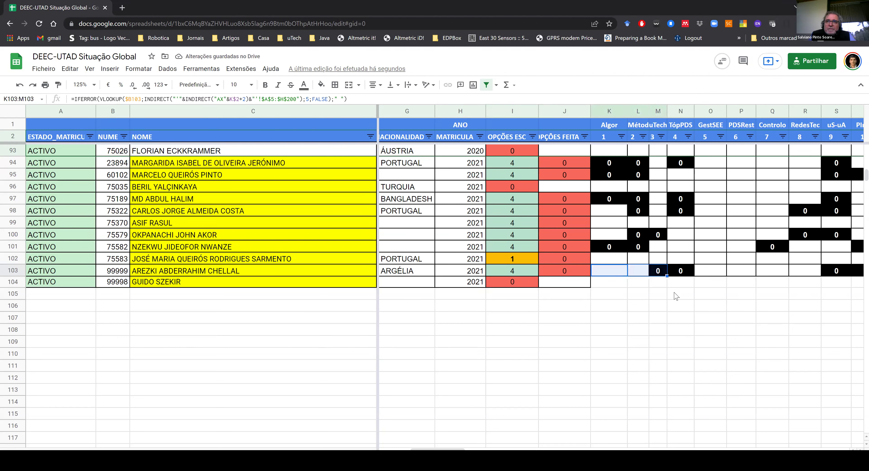
key("shift+Right")
key("shift+Right")
key("shift+Right")
key("shift+Right")
key("shift+Right")
key("shift+Right")
key("shift+Right")
key("shift+Right")
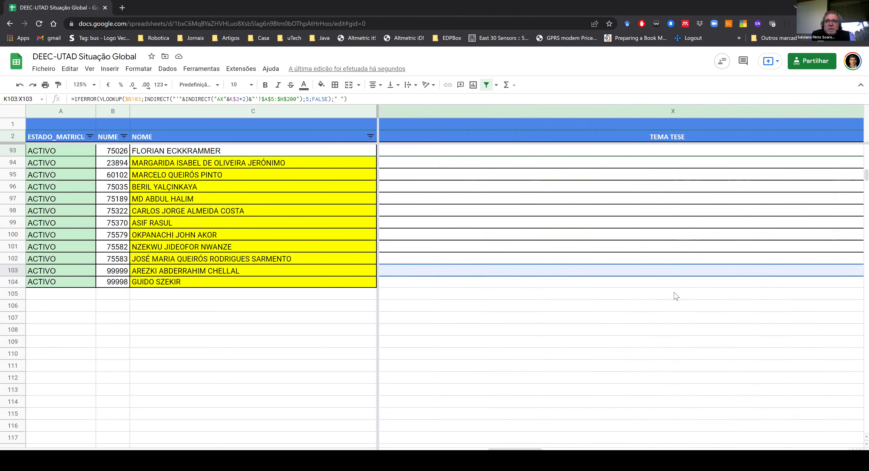
key("shift+Right")
key("shift+Right")
key("shift+Right")
key("shift+Right")
key("shift+Right")
key("shift+Right")
key("shift+Right")
key("shift+Right")
key("shift+Right")
key("shift+Right")
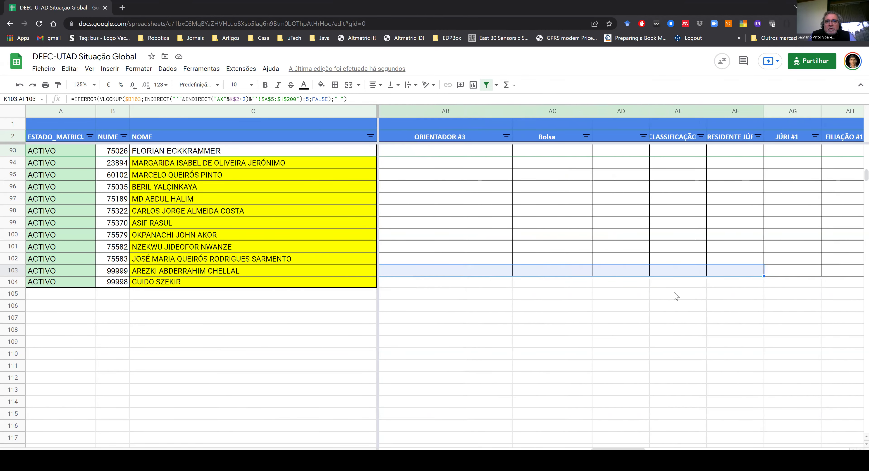
key("shift+Right")
key("shift+Right")
key("shift+Right")
key("shift+Right")
key("shift+Right")
key("shift+Right")
key("shift+Right")
key("shift+Right")
key("shift+Right")
key("shift+Right")
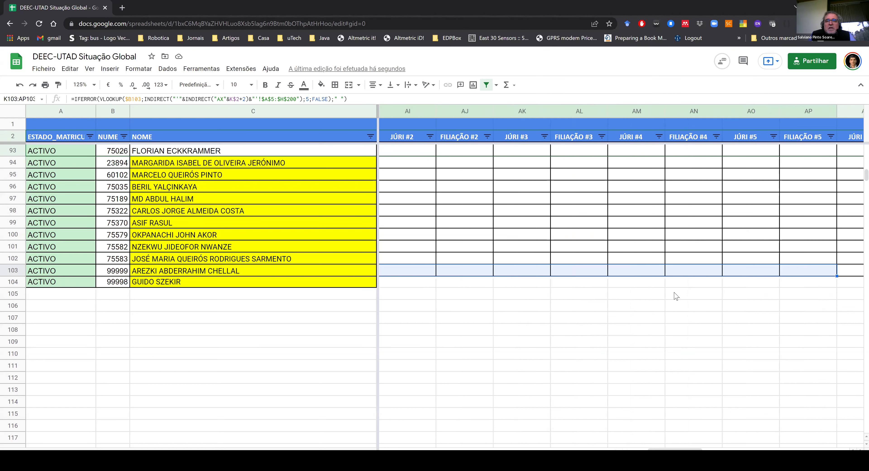
key("shift+Right")
key("shift+Right")
key("shift+Right")
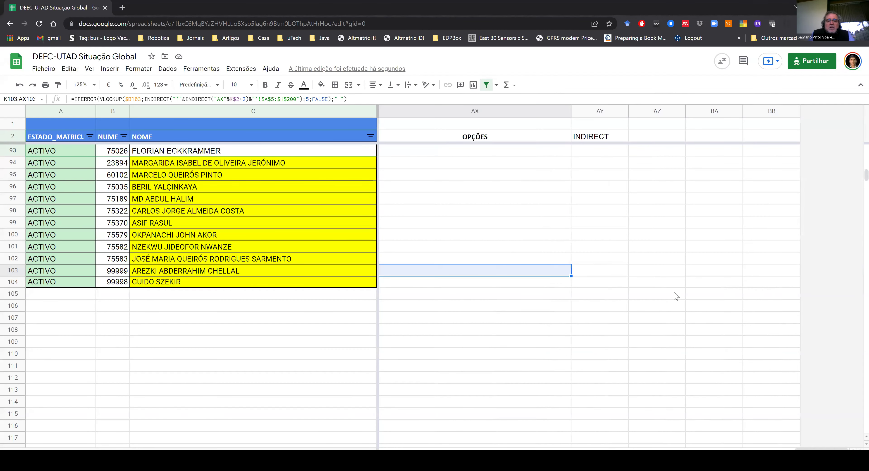
key("shift+Left")
key("shift+Left")
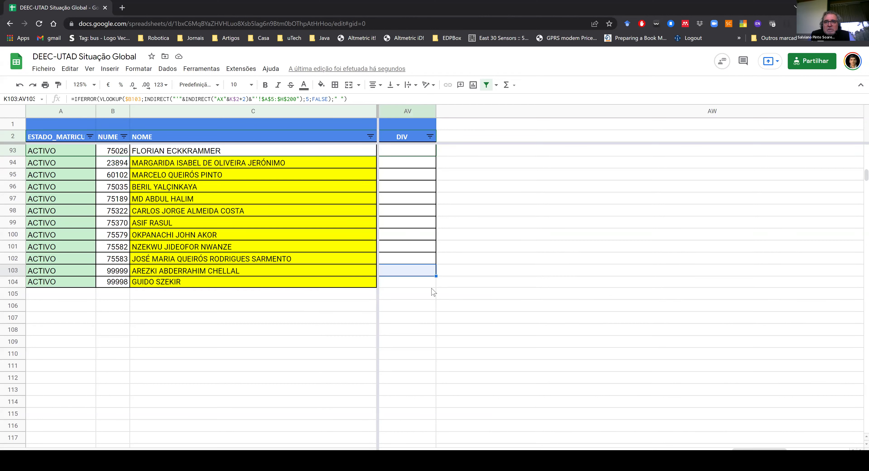
left_click_drag(436, 276, 435, 286)
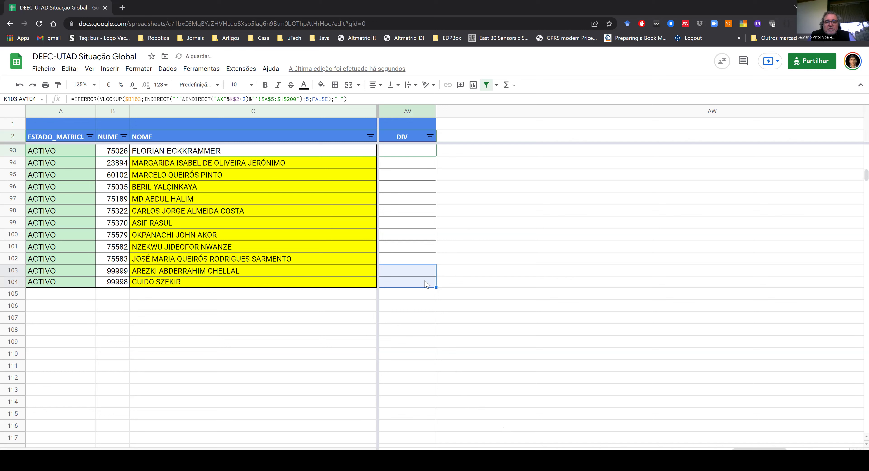
left_click(426, 283)
key("Left")
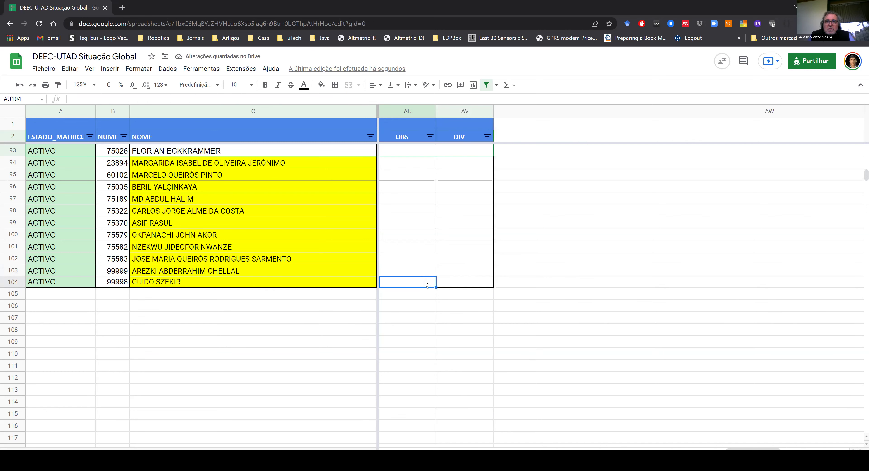
key("Left")
key("Left")
key("Left")
key("Left")
key("Left")
key("Left")
key("Left")
key("Left")
key("Left")
key("Left")
key("Left")
key("Left")
key("Left")
key("Left")
key("Left")
key("Left")
key("Left")
key("Left")
key("Left")
key("Left")
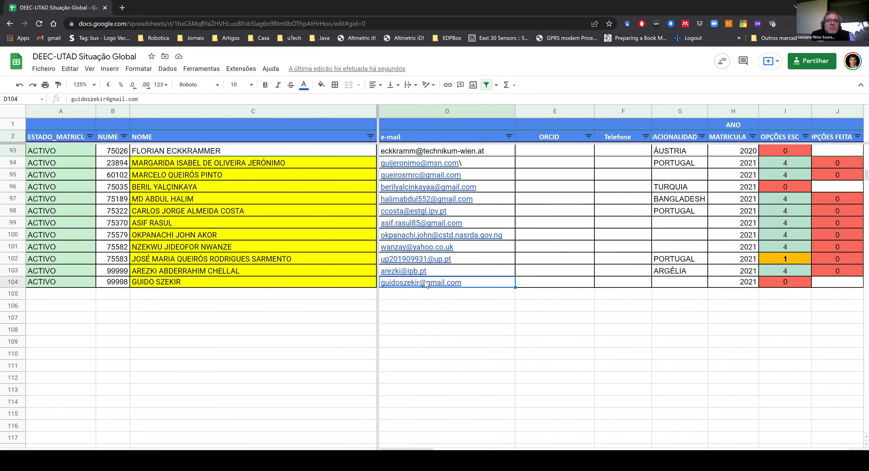
key("Right")
key("Right")
key("Right")
key("Right")
key("Right")
key("Right")
key("Right")
key("Right")
key("Right")
key("Right")
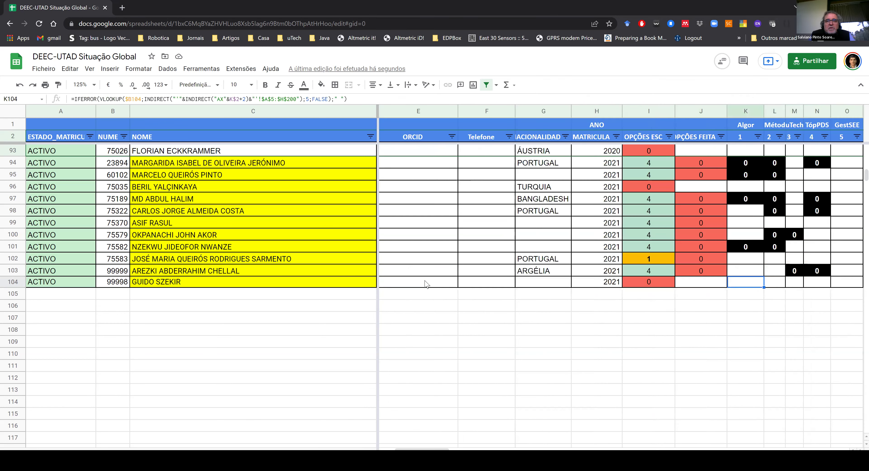
key("Right")
key("Right")
key("Right")
key("Right")
key("Right")
key("Right")
key("Right")
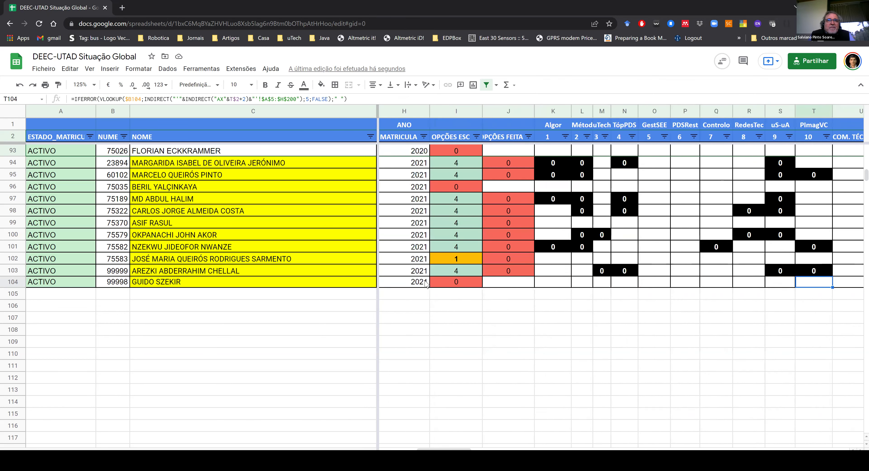
key("Left")
key("Left")
key("Left")
key("Left")
key("Left")
key("Left")
key("Left")
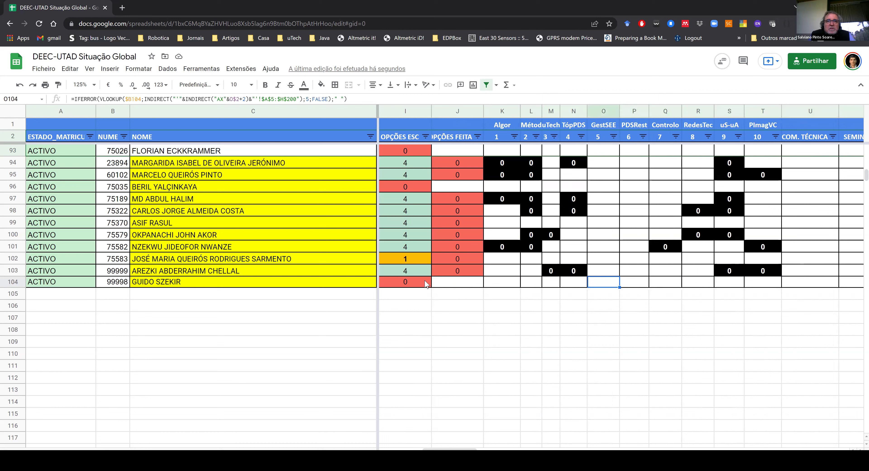
key("Left")
key("Left")
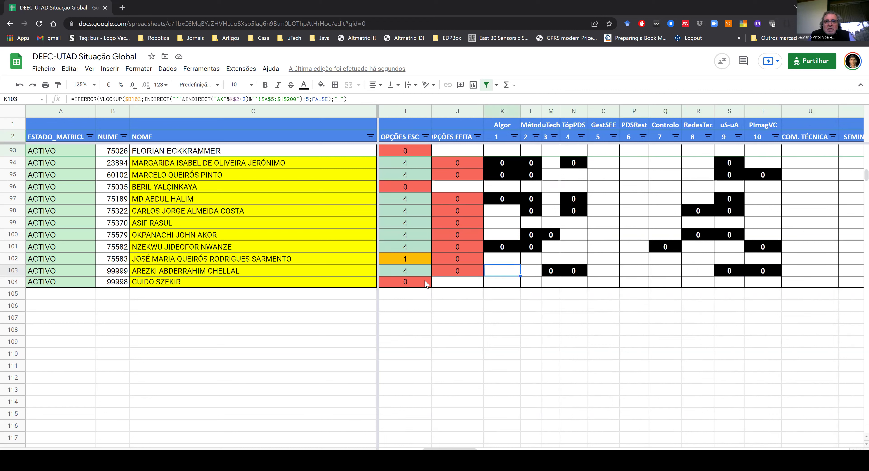
key("Up")
key("Down")
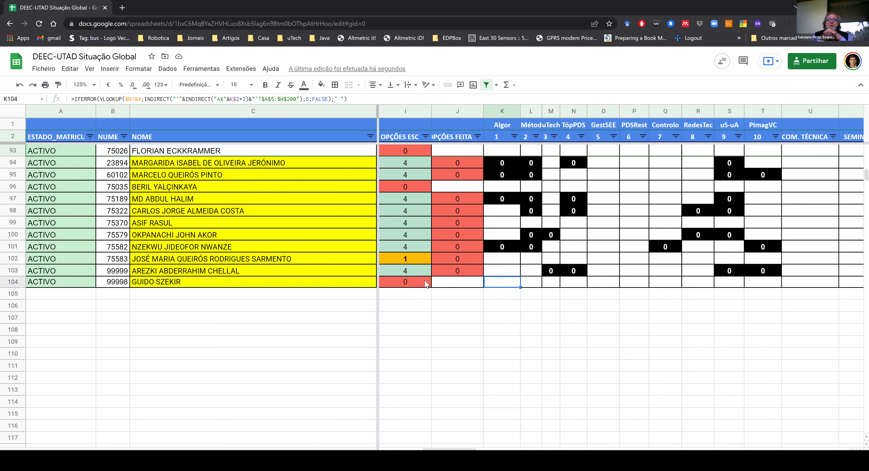
key("Up")
key("Down")
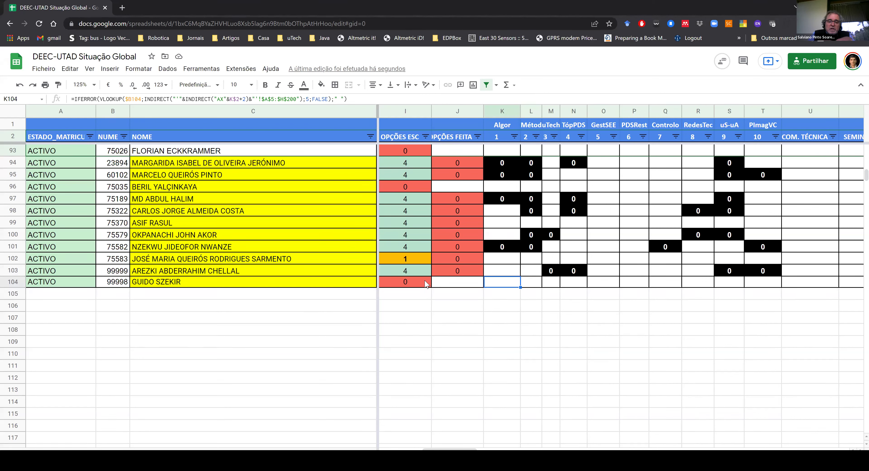
key("Left")
key("Left")
key("Left")
key("Home")
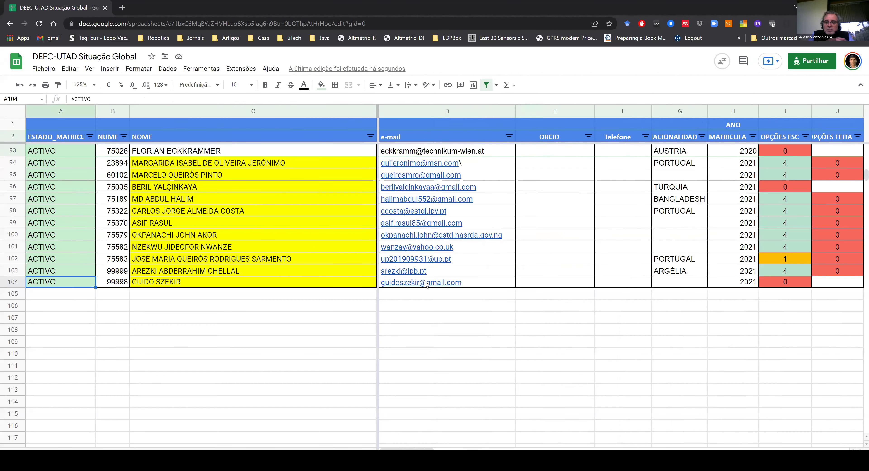
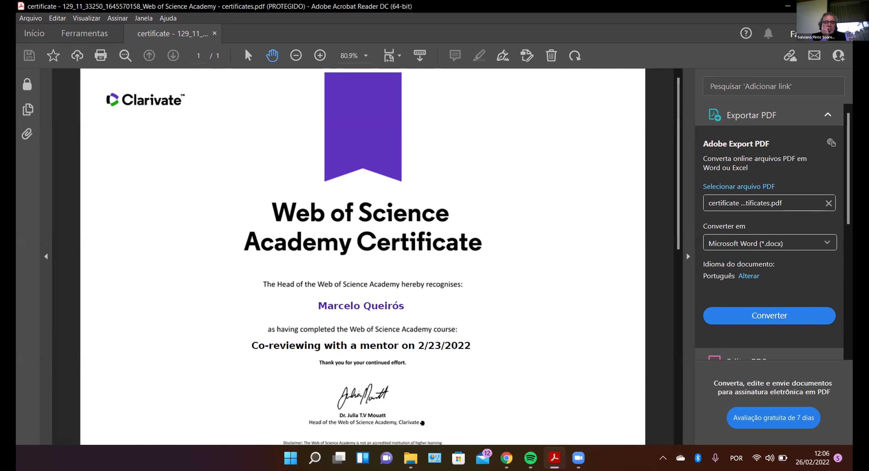
Open a new Chrome window while the certificate PDF stays open in Acrobat Reader.
mouse_move(409, 462)
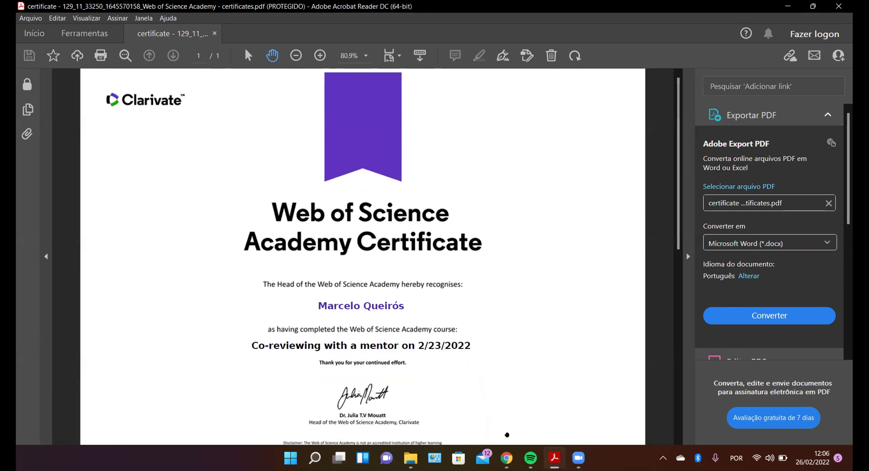
right_click(506, 457)
left_click(483, 394)
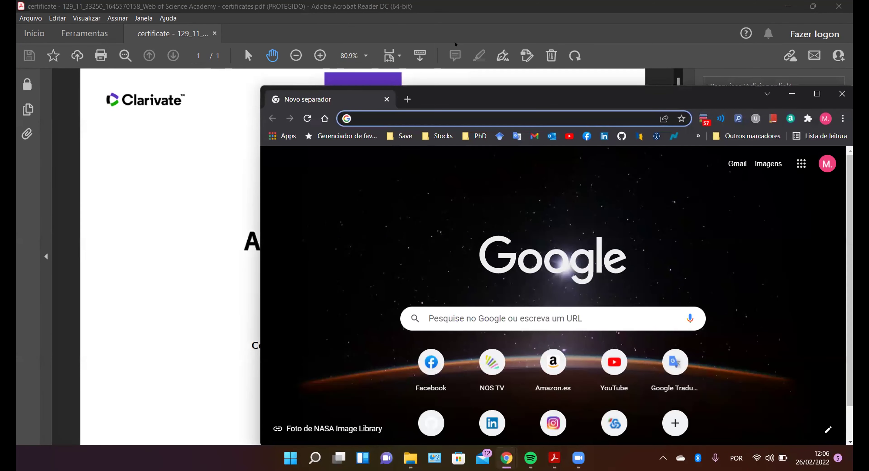
Maximize Chrome and load the Web of Science Academy catalog page.
key("super+Up")
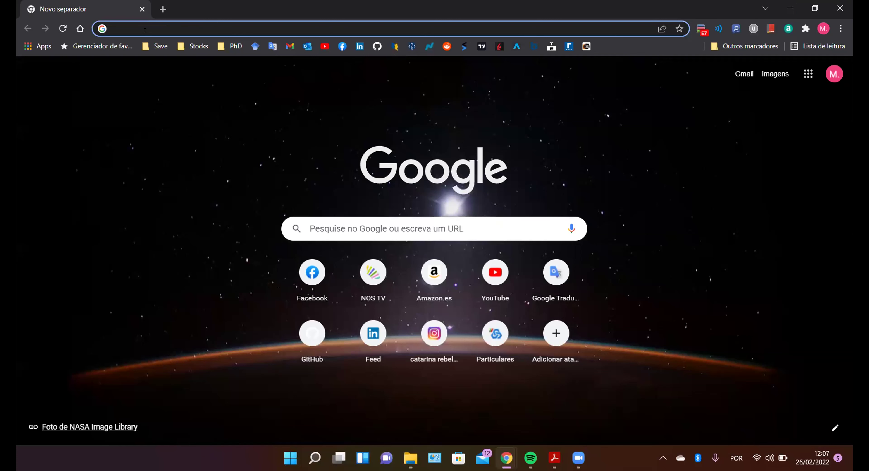
type("cla")
key("Down")
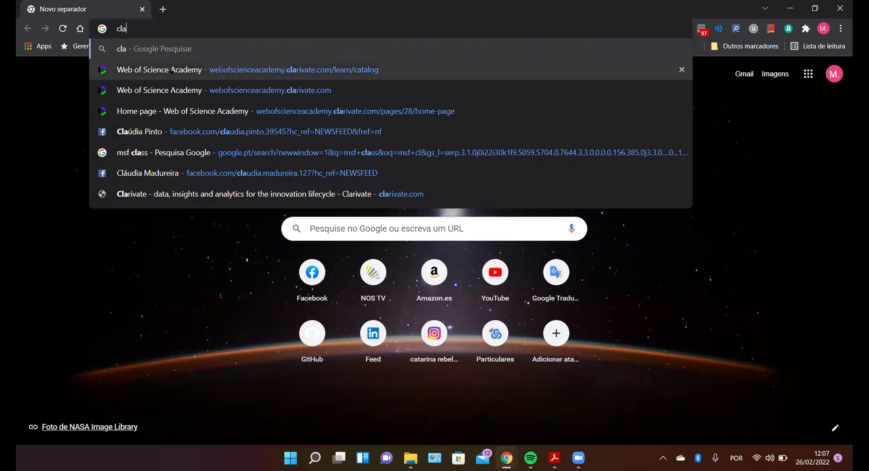
key("Return")
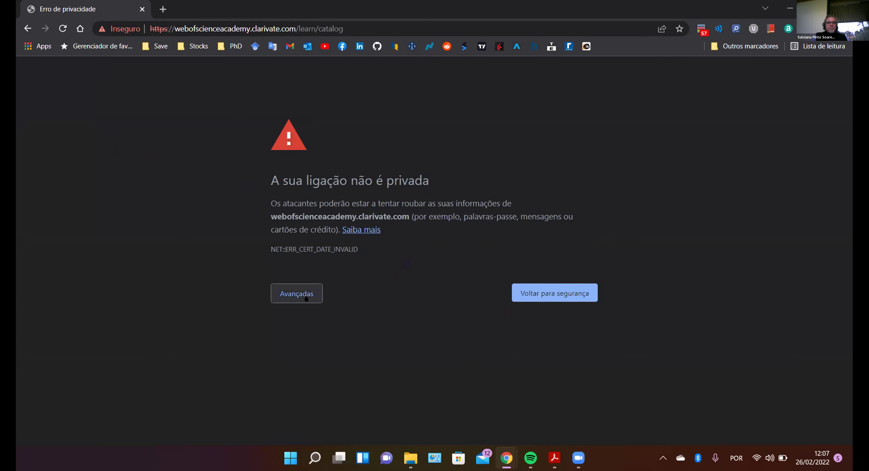
left_click(312, 301)
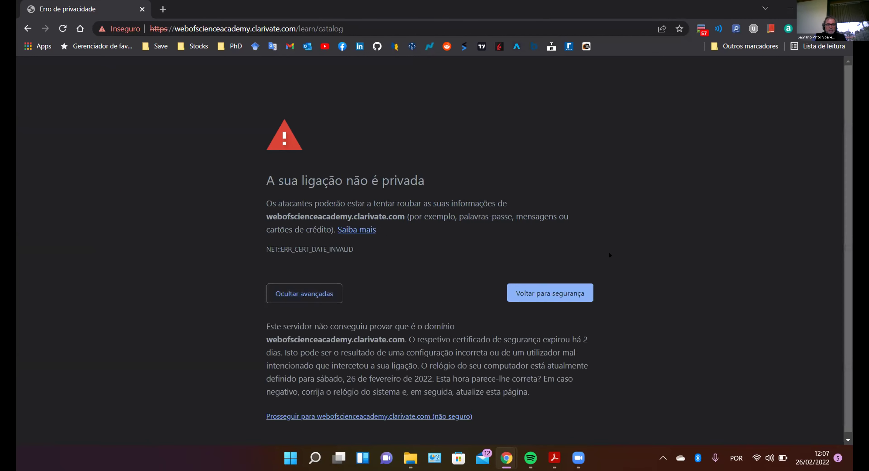
Go to the Web of Science Academy main site, proceeding past the expired-certificate warning.
left_click(305, 27)
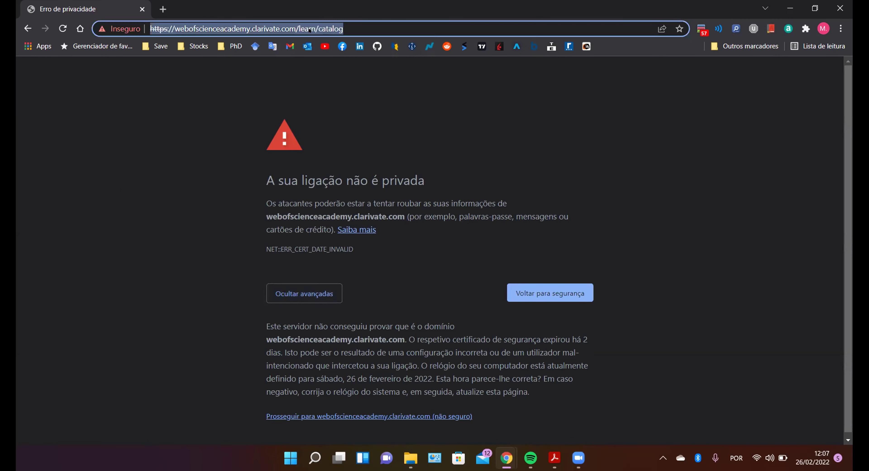
type("web")
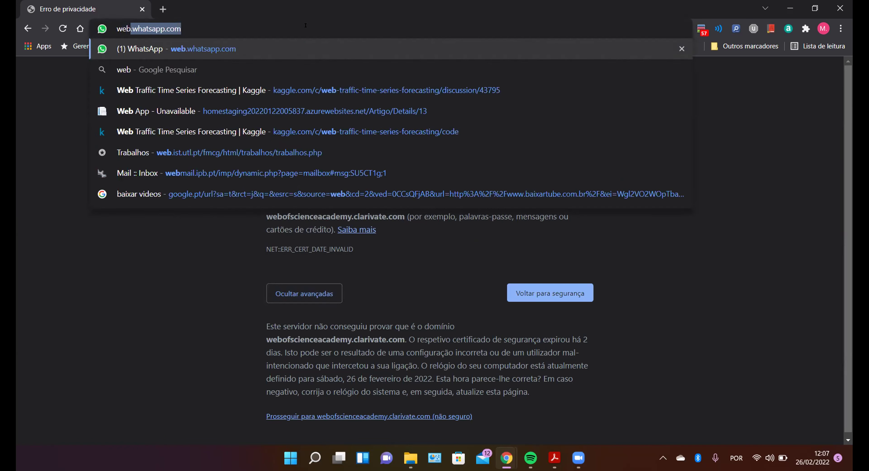
type("of")
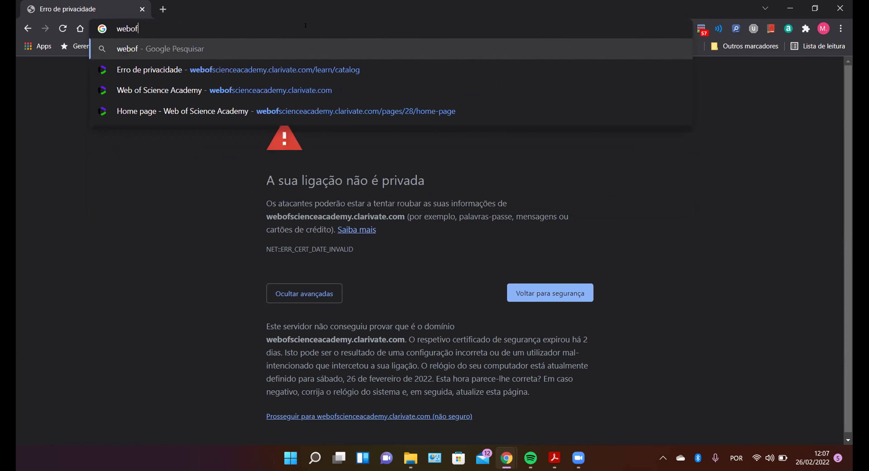
left_click(164, 83)
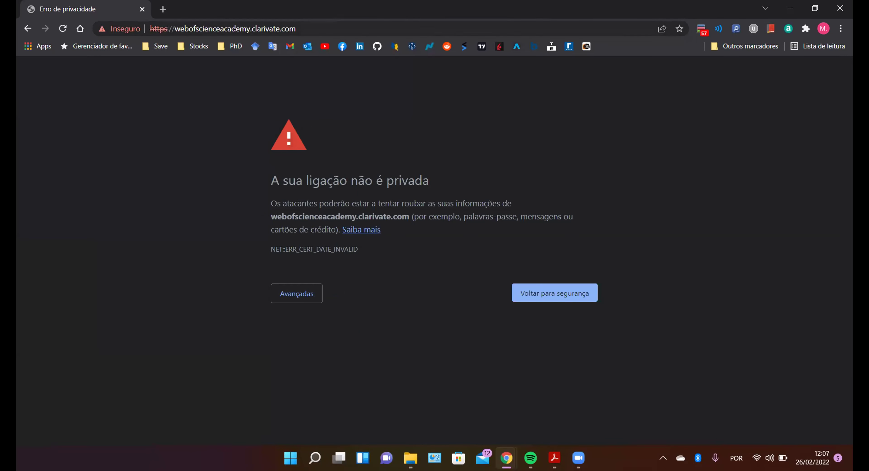
left_click(278, 301)
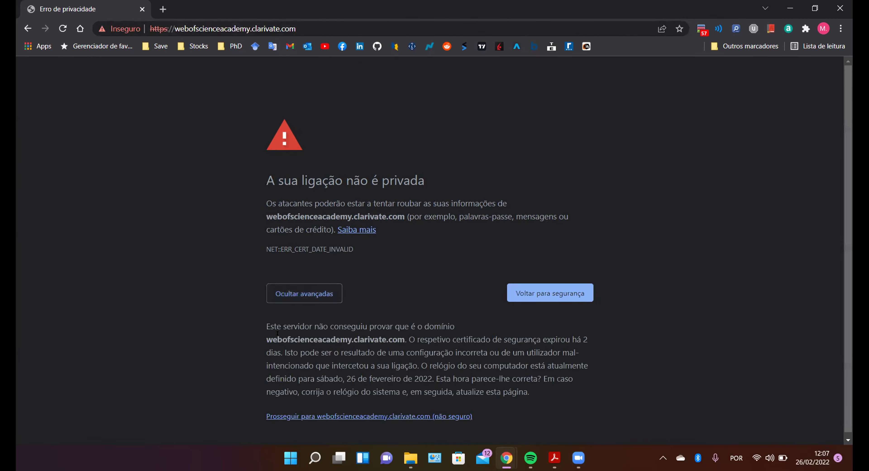
scroll(205, 349, "down", 1)
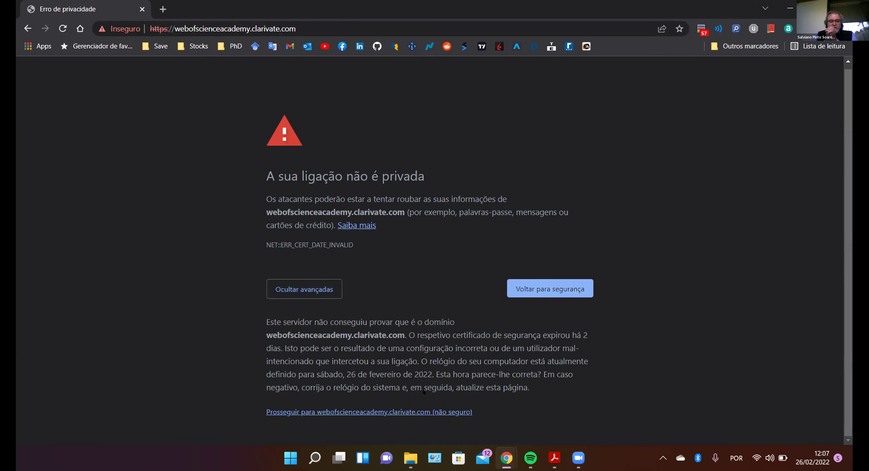
left_click(383, 411)
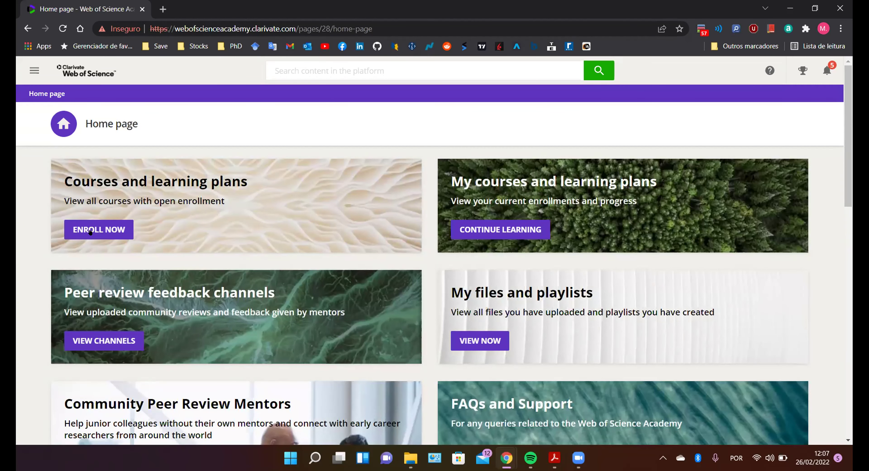
Open the Co-reviewing with a mentor course's first lesson, scroll to the preprints recommendation, then bring File Explorer forward.
left_click(110, 229)
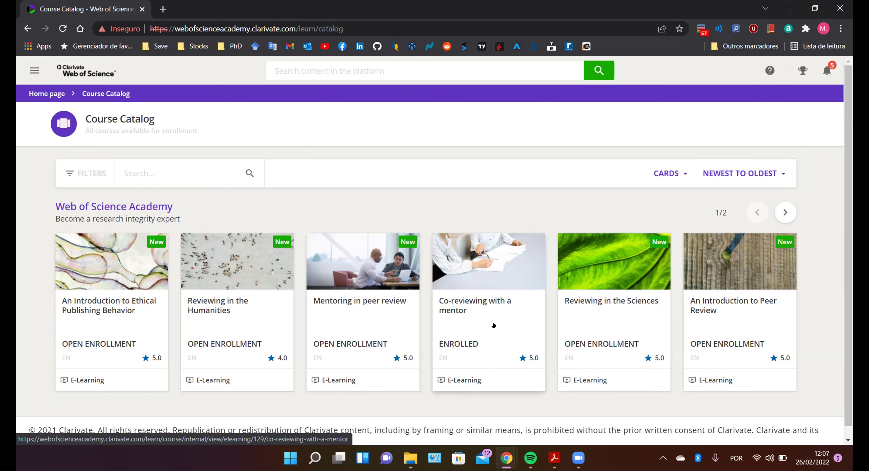
left_click(486, 309)
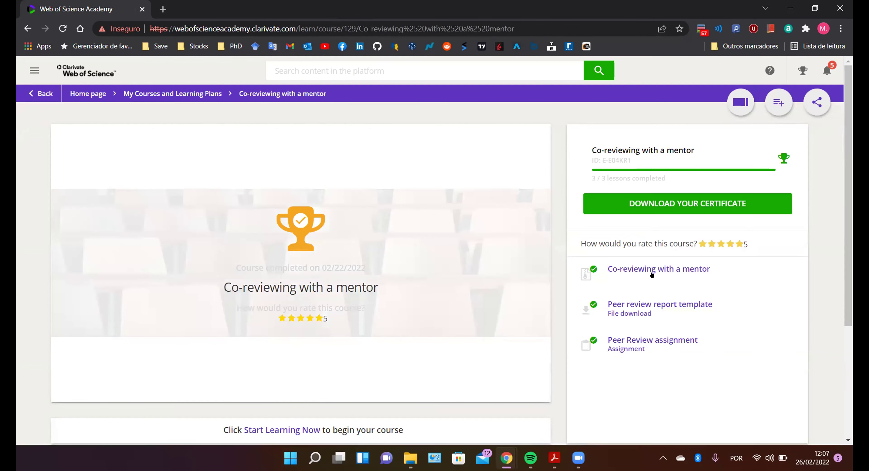
left_click(634, 269)
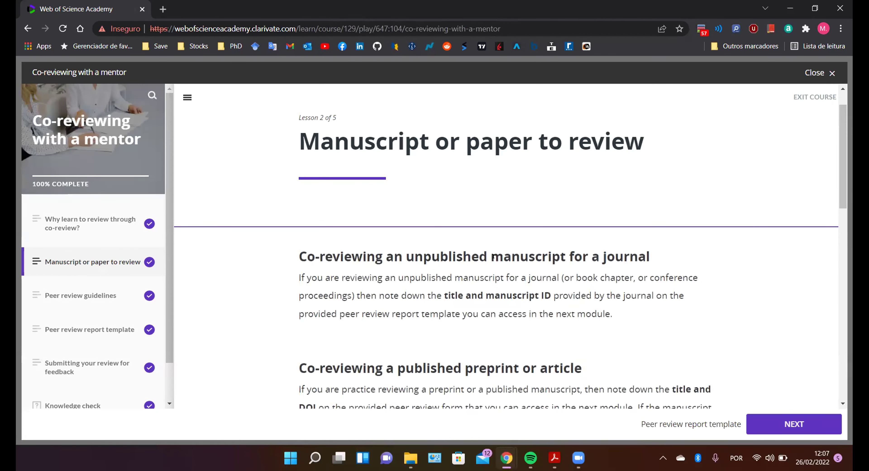
scroll(493, 256, "down", 2)
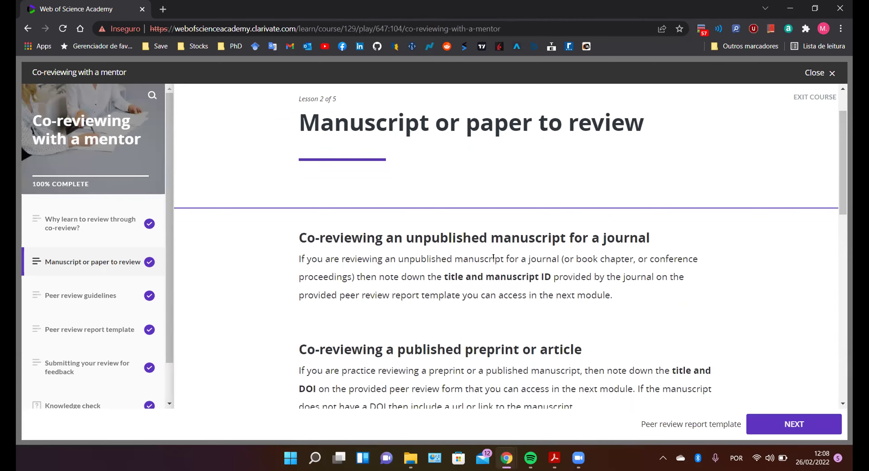
scroll(493, 256, "down", 10)
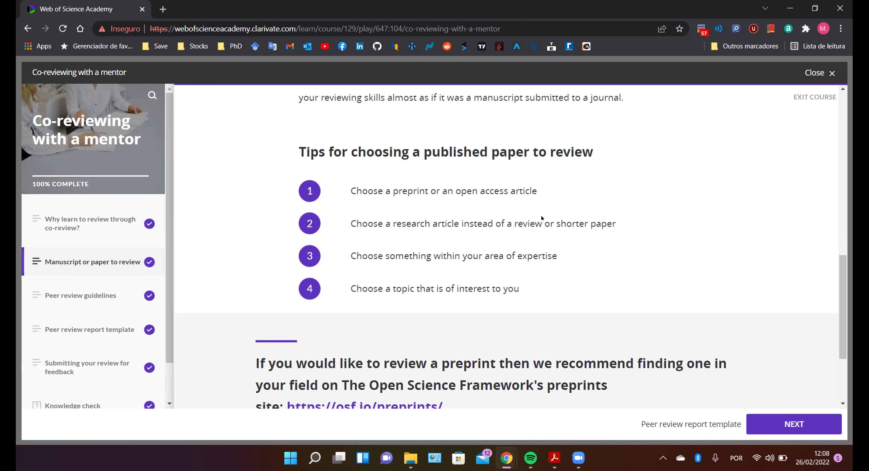
scroll(541, 216, "down", 3)
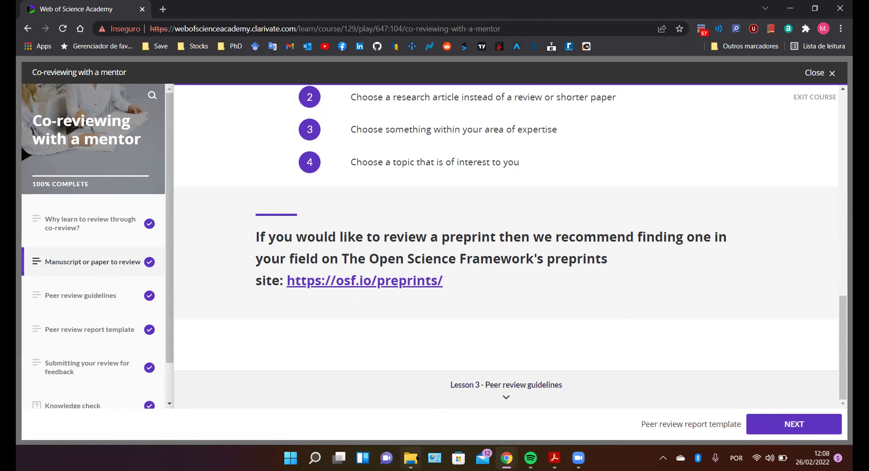
mouse_move(417, 459)
left_click(415, 406)
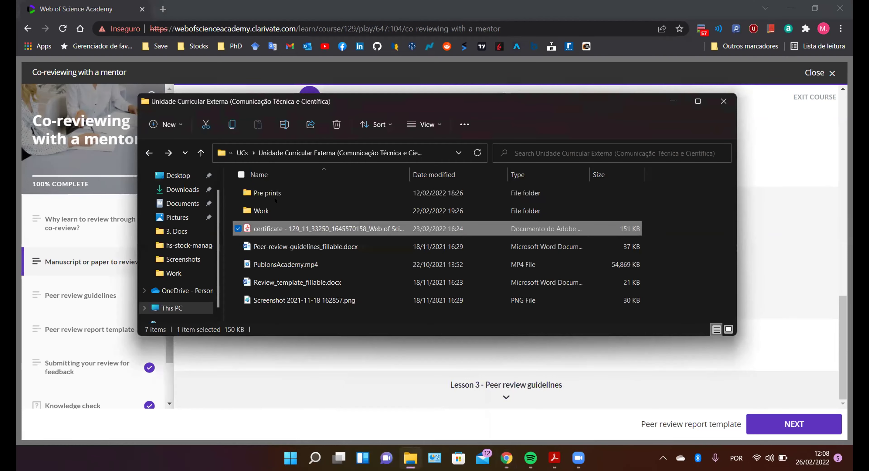
Open Peer-review-guidelines_fillable.docx from the Work folder and bring it to the front in Word.
double_click(269, 206)
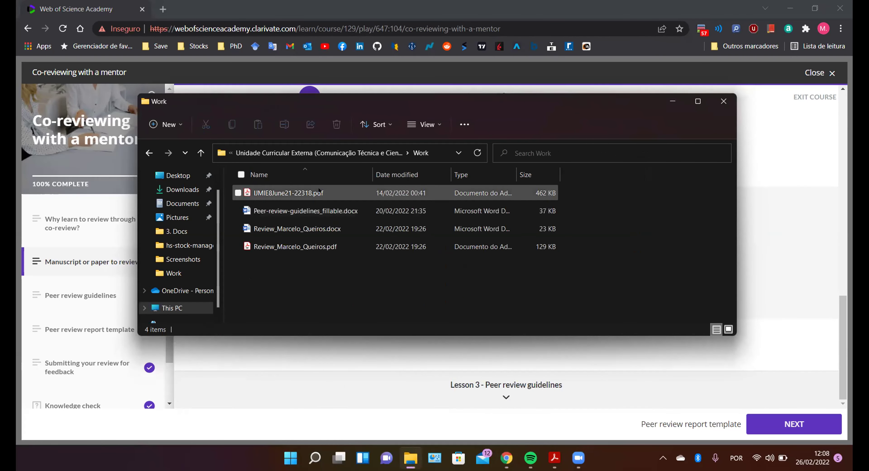
left_click(323, 212)
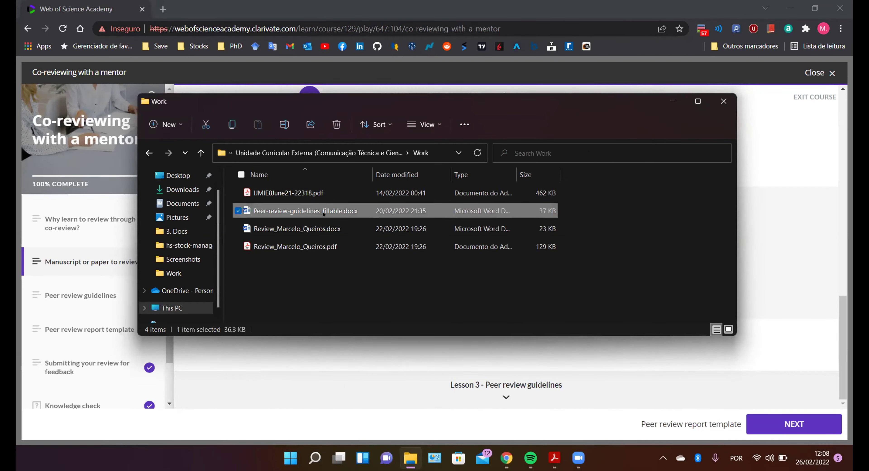
double_click(323, 211)
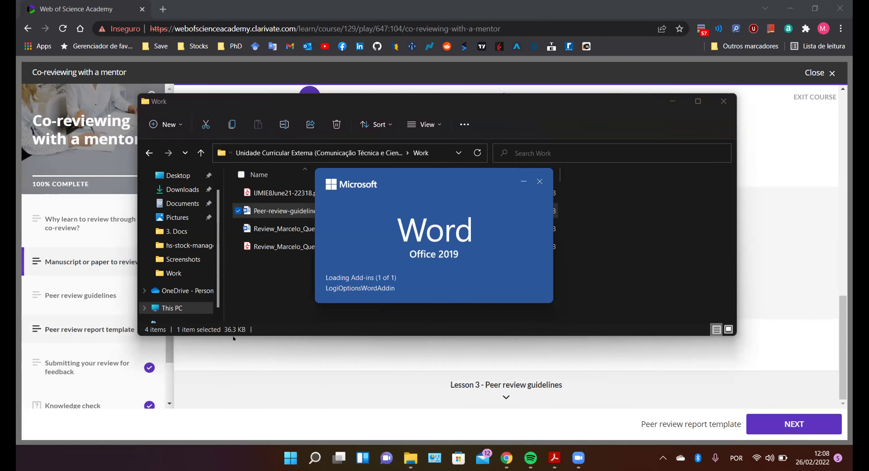
left_click(88, 297)
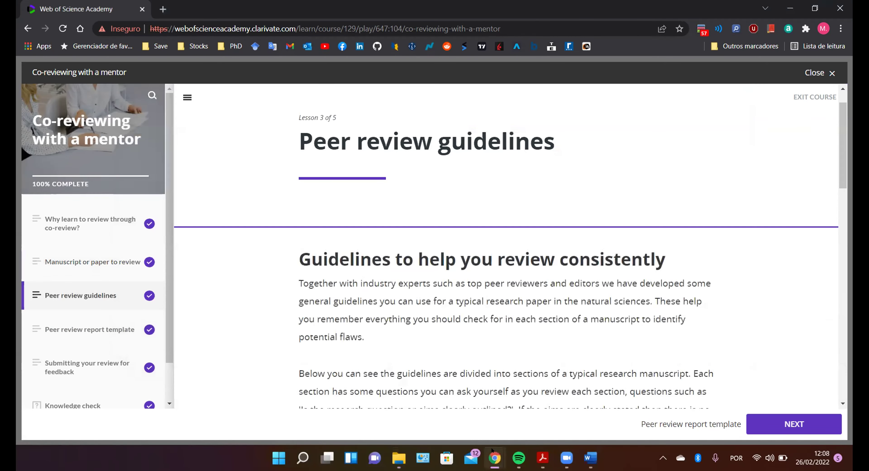
left_click(398, 458)
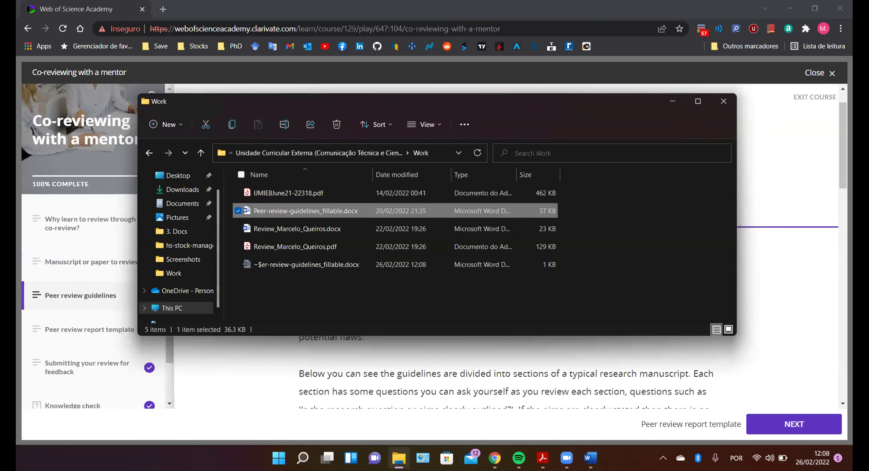
left_click(595, 456)
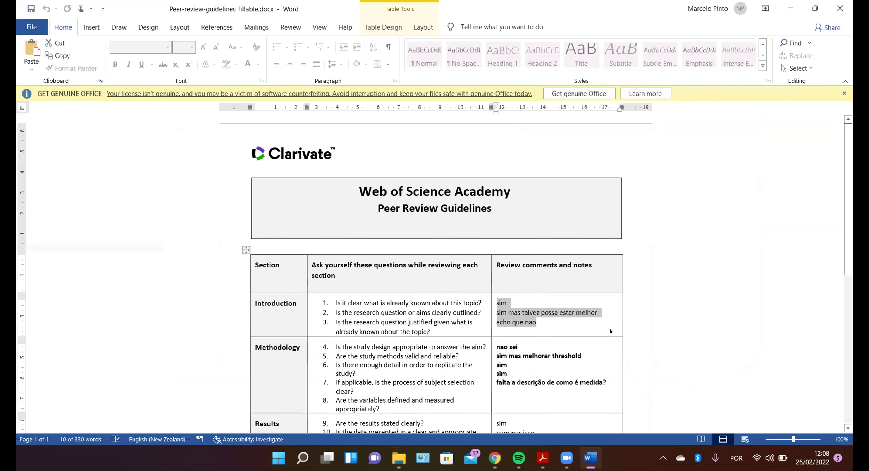
Review the guidelines table answers, including the Introduction comments, then minimize Word.
scroll(506, 280, "down", 7)
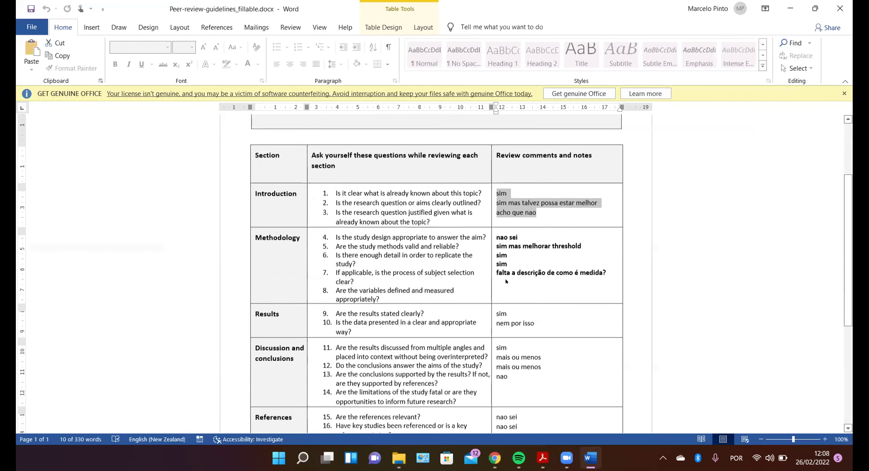
scroll(505, 280, "up", 4)
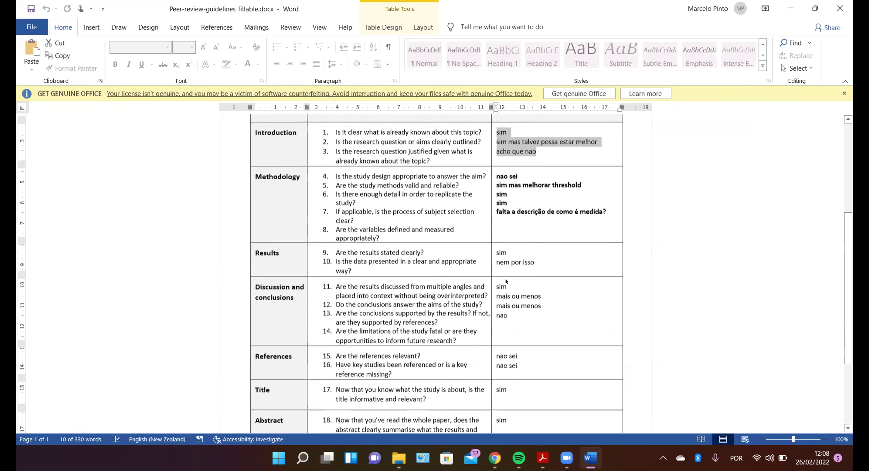
left_click(526, 220)
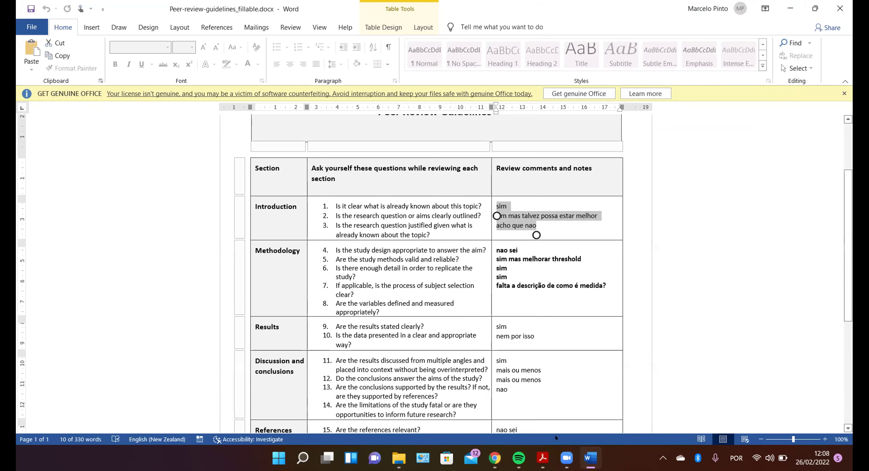
left_click(790, 9)
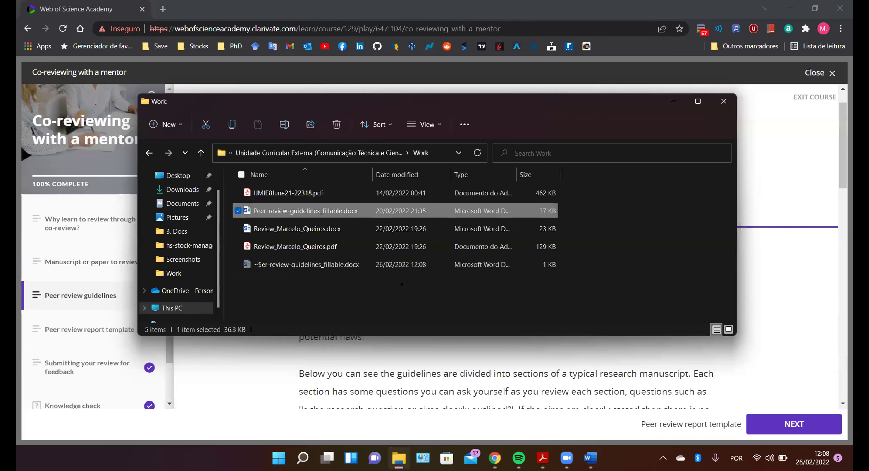
Open the completed Review .docx report, read through it, and return to the Peer review guidelines lesson.
double_click(324, 229)
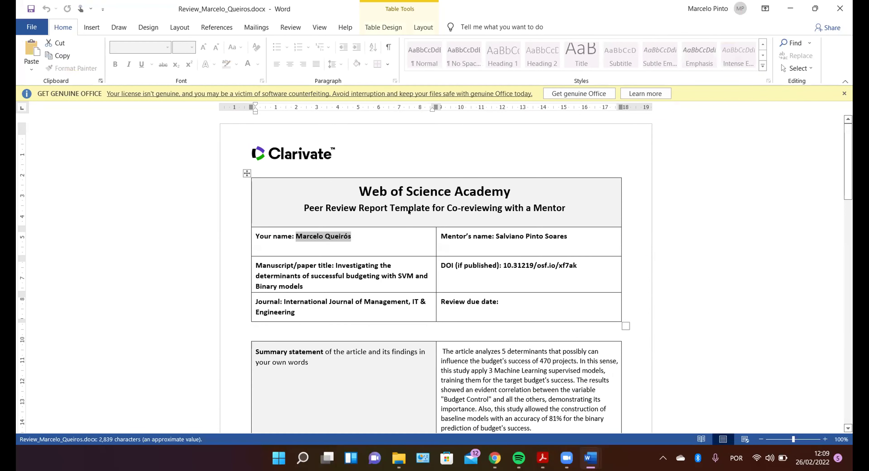
scroll(408, 211, "down", 3)
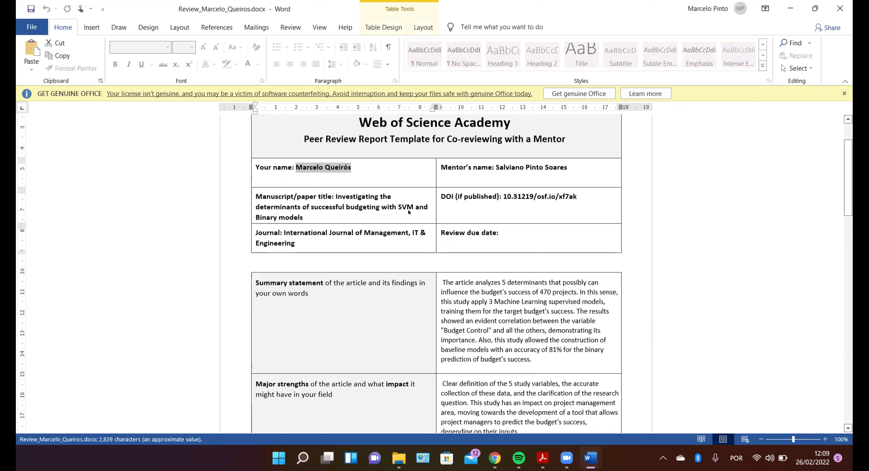
scroll(408, 211, "down", 2)
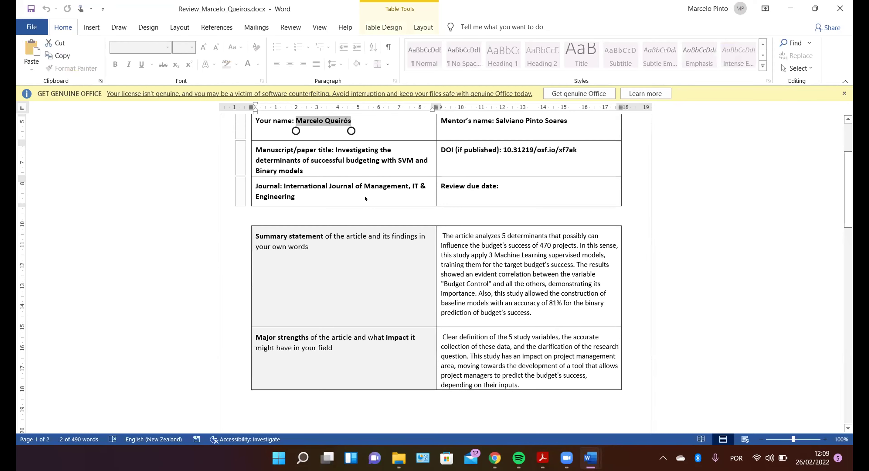
scroll(365, 198, "down", 2)
scroll(365, 197, "down", 1)
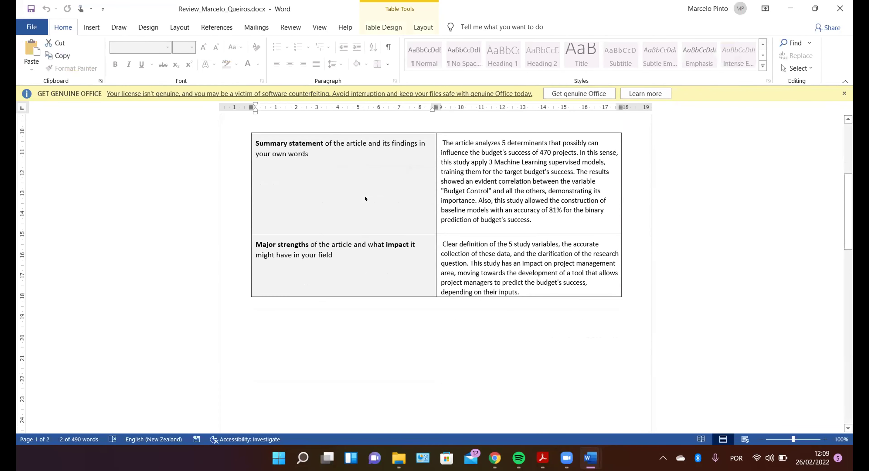
scroll(365, 198, "down", 1)
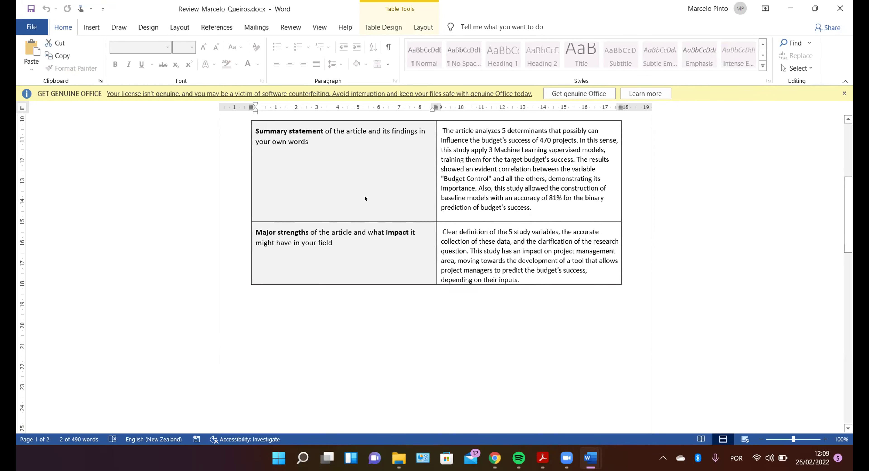
scroll(365, 199, "down", 10)
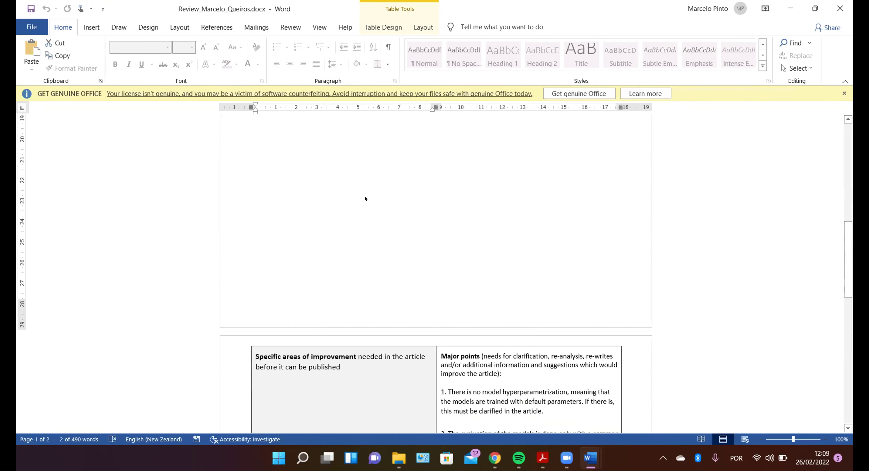
scroll(365, 199, "down", 9)
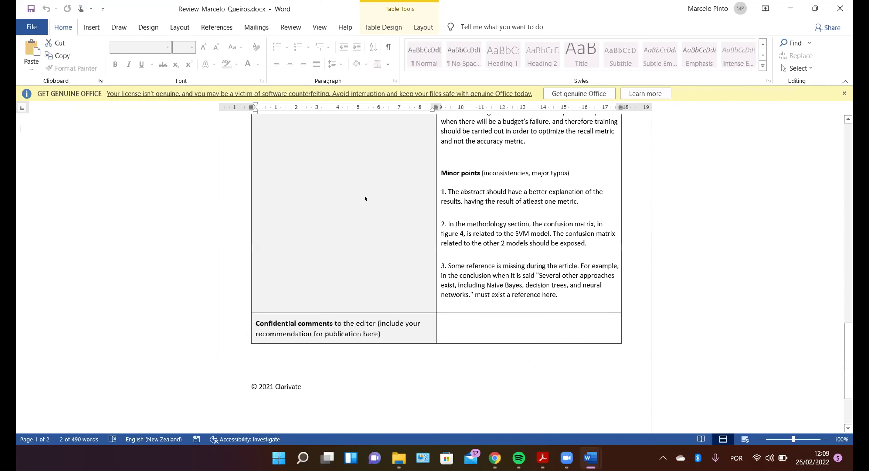
scroll(365, 198, "up", 6)
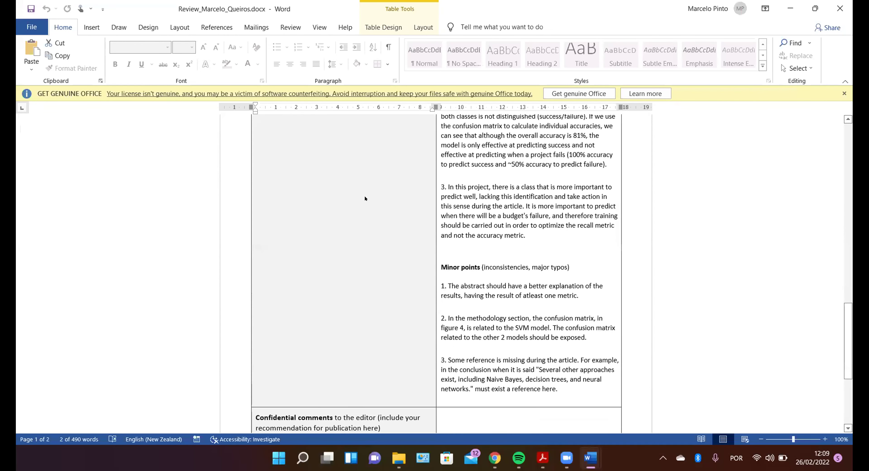
scroll(365, 198, "up", 1)
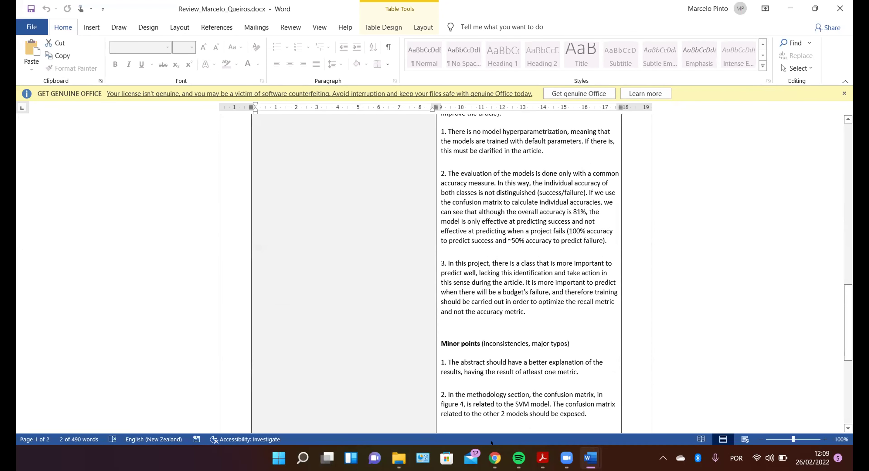
mouse_move(493, 460)
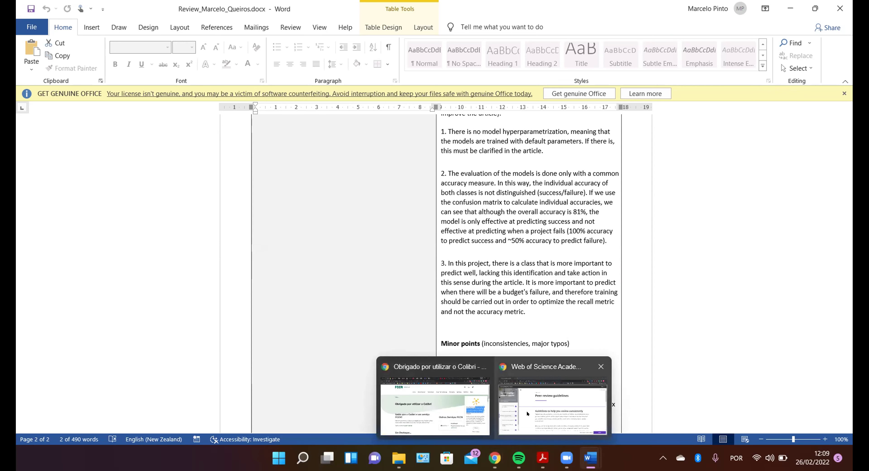
left_click(520, 414)
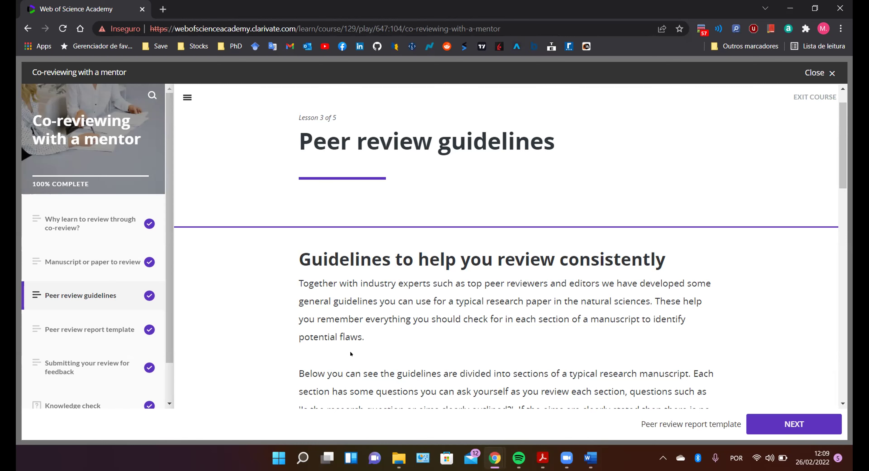
Check the completed lessons and open the Peer review report template page offering Review_template_fillable.docx.
scroll(350, 353, "down", 5)
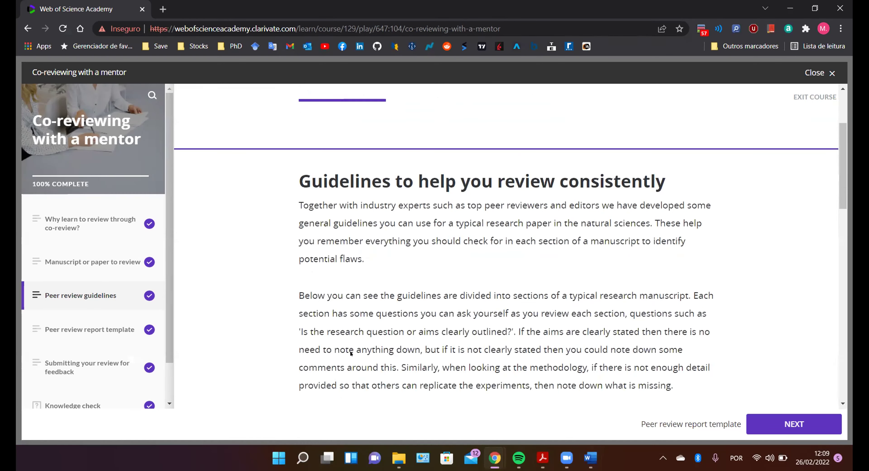
scroll(350, 354, "up", 1)
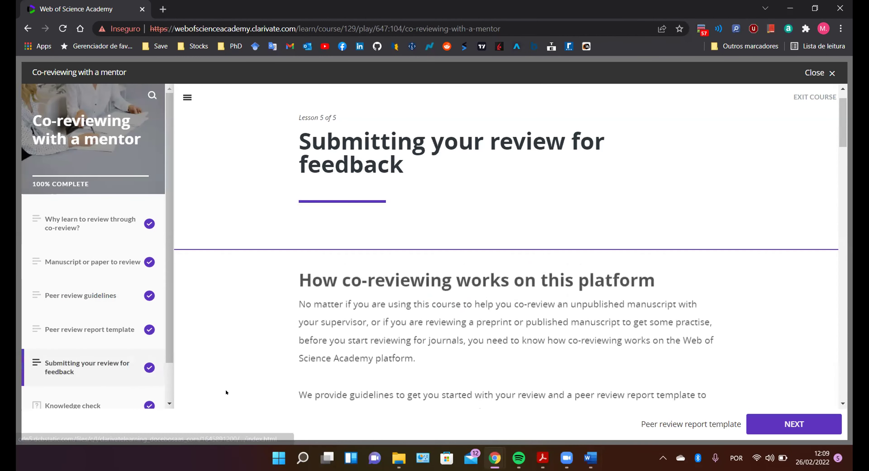
left_click(90, 329)
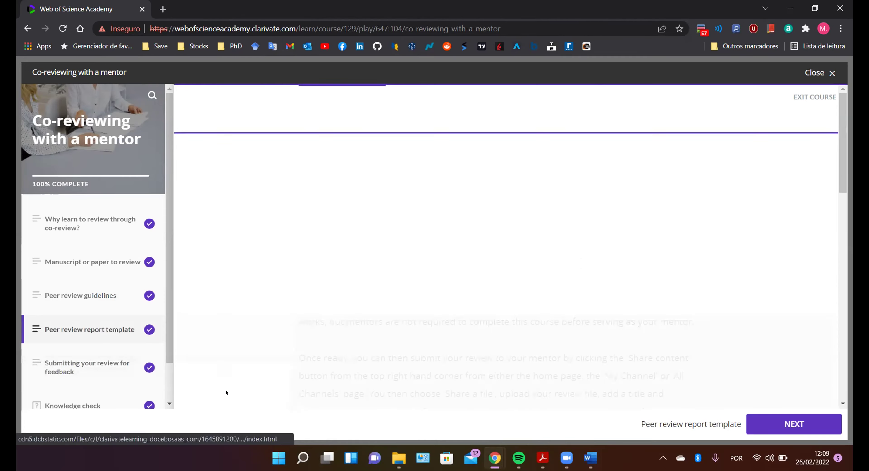
left_click(827, 73)
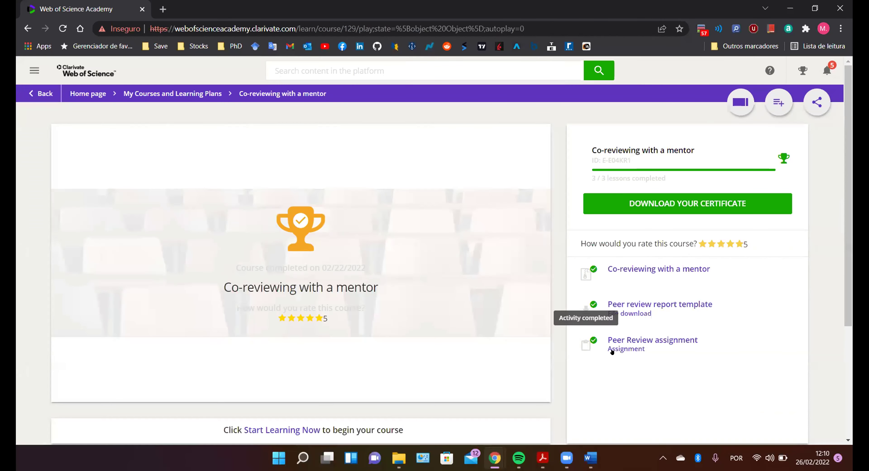
left_click(630, 310)
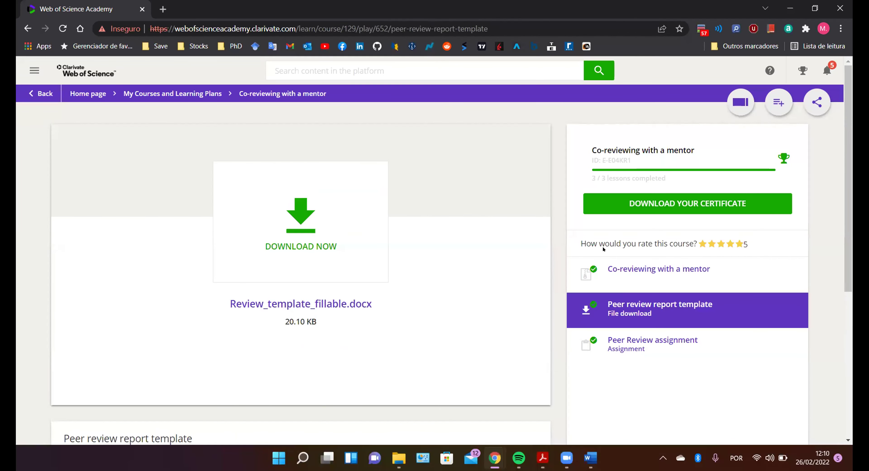
scroll(629, 379, "down", 2)
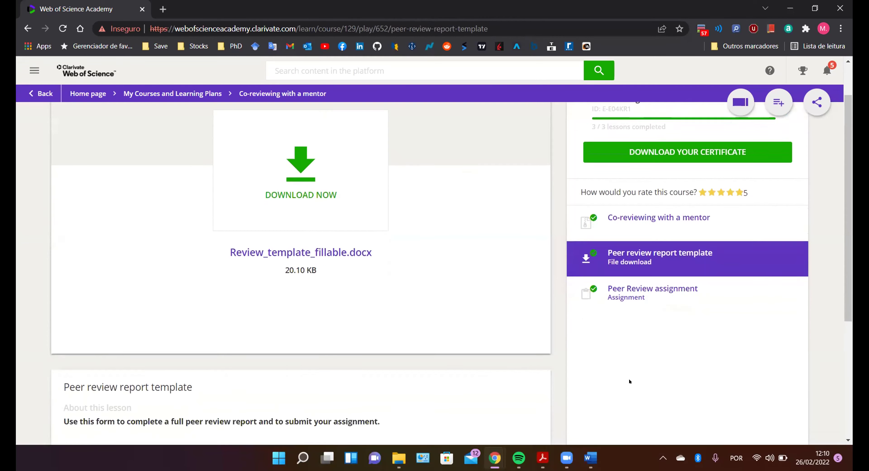
scroll(629, 379, "up", 1)
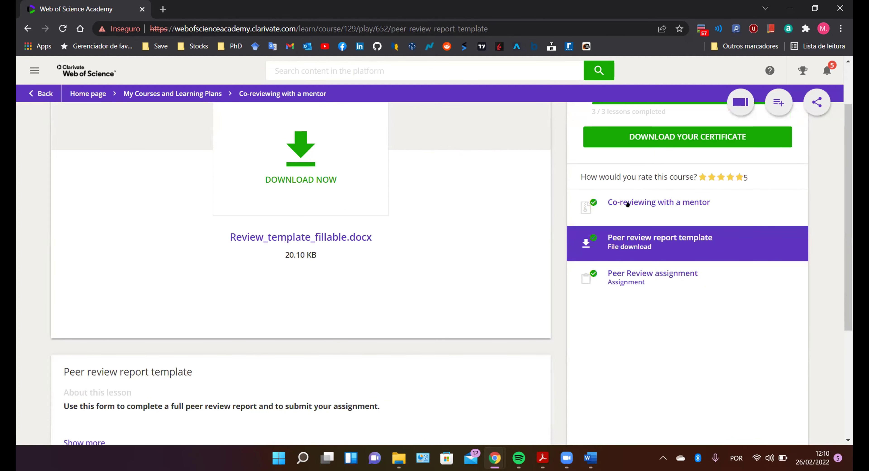
left_click(625, 210)
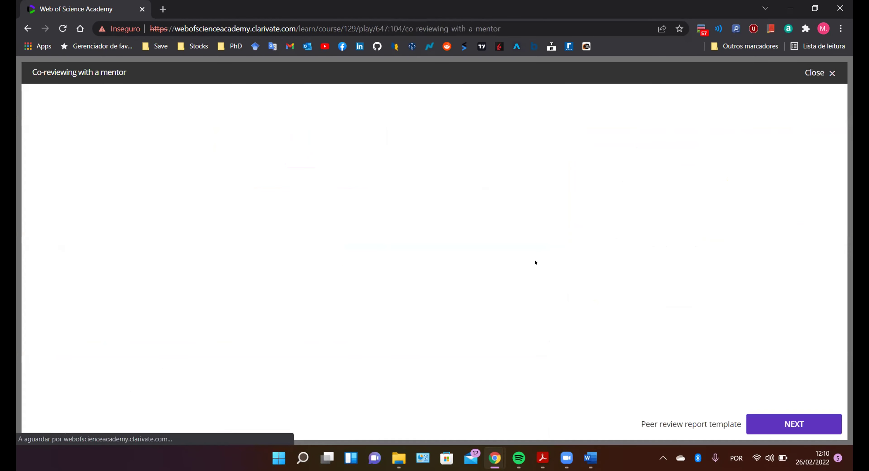
scroll(445, 283, "down", 5)
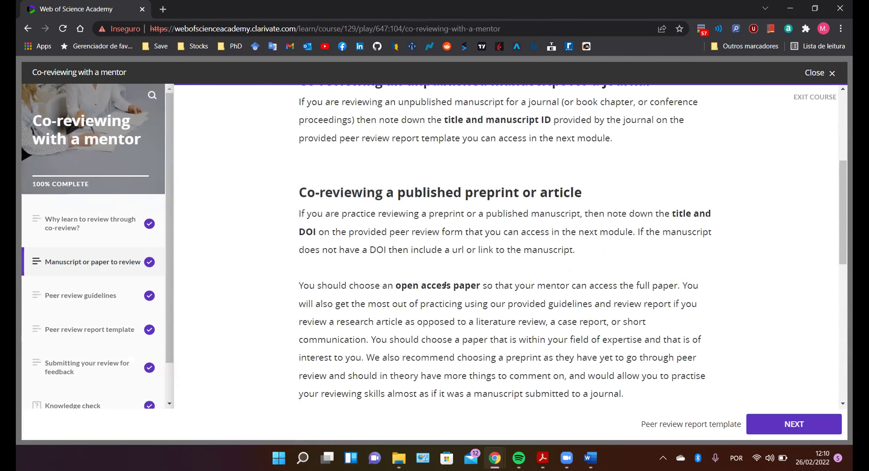
scroll(438, 285, "down", 10)
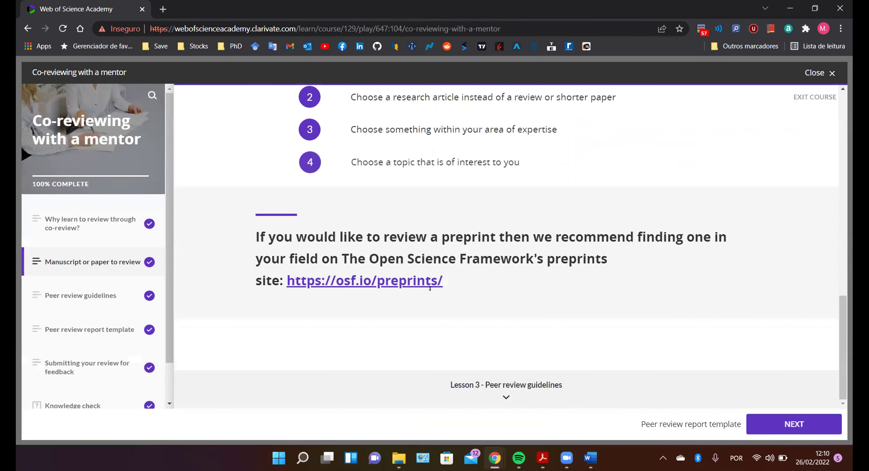
left_click(394, 288)
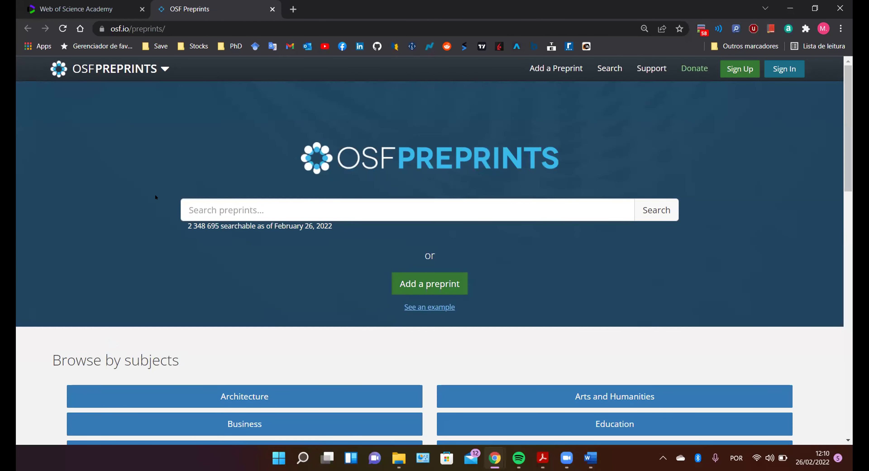
Choose Engineering under Browse by subjects on OSF Preprints.
scroll(155, 195, "down", 1)
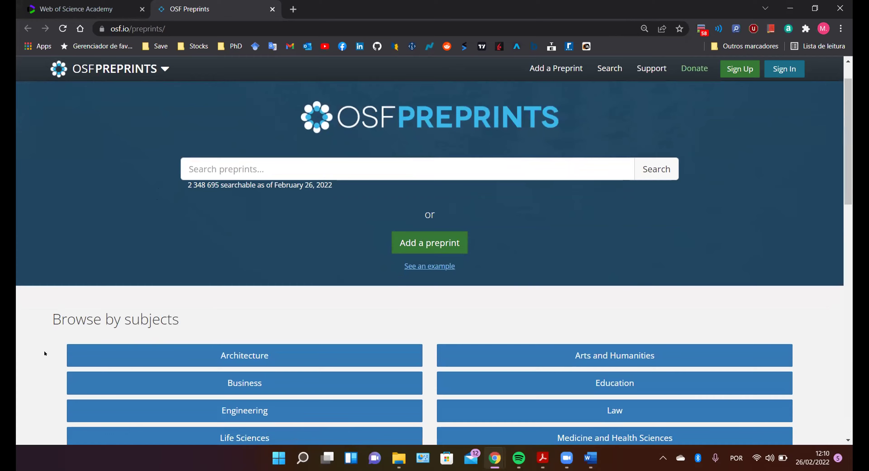
scroll(44, 353, "down", 1)
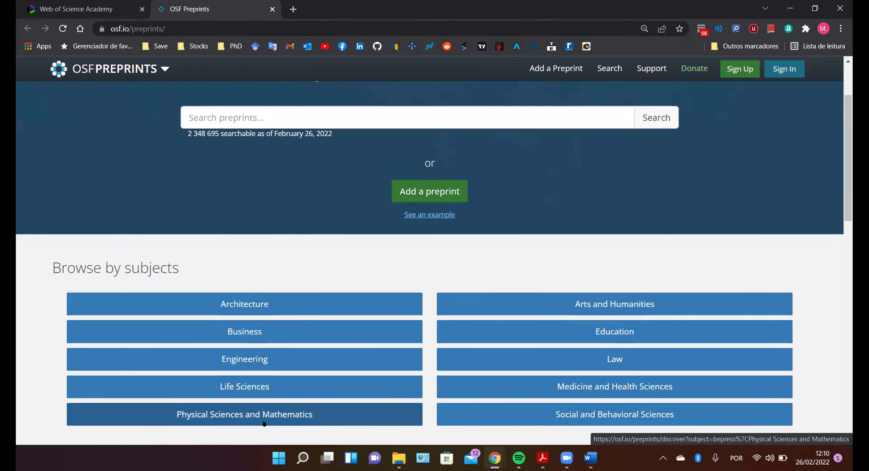
scroll(309, 433, "down", 1)
scroll(310, 432, "up", 1)
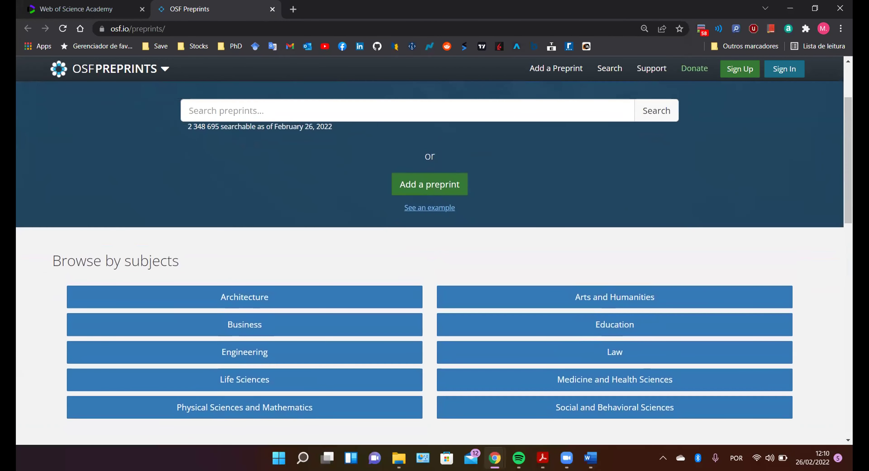
left_click(228, 348)
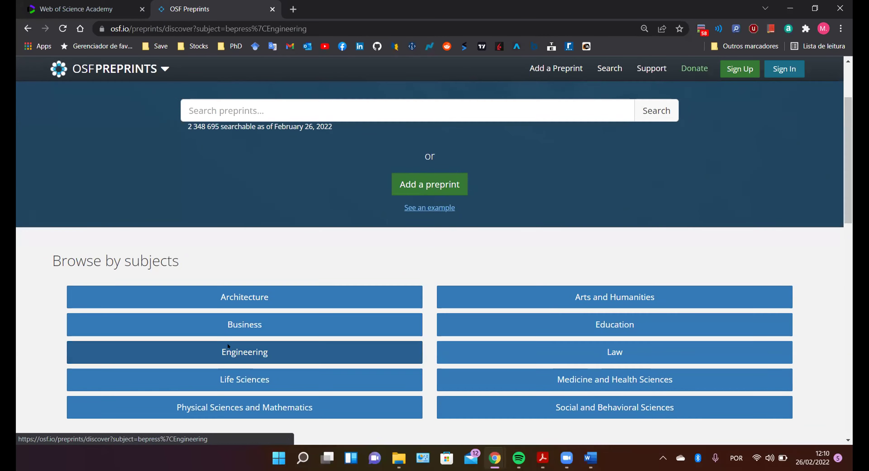
Search Engineering preprints for 'machine learning' and limit results to the OSF Preprints provider.
left_click(221, 226)
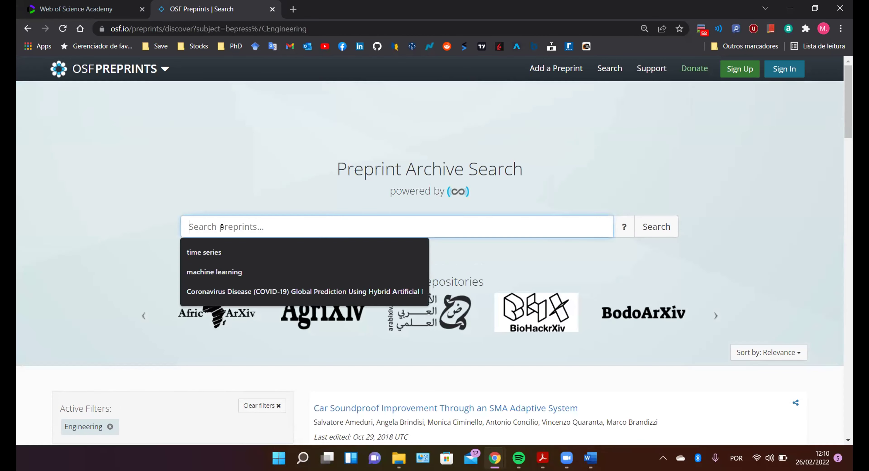
type("machine learnon")
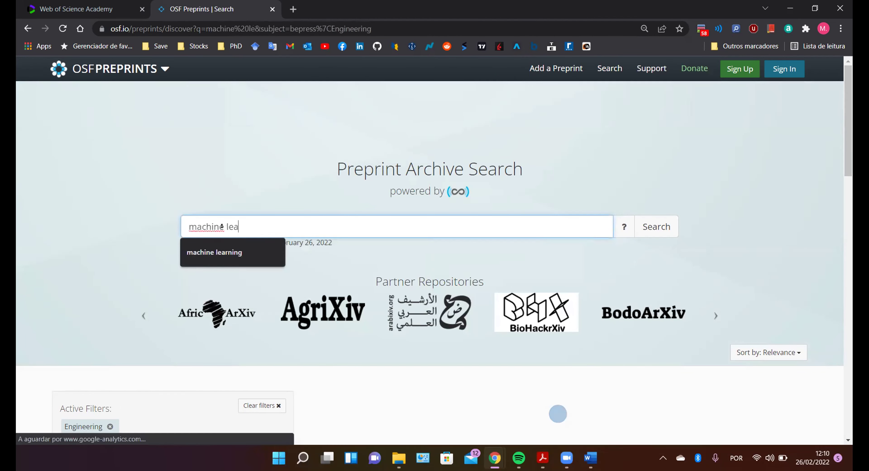
key("BackSpace")
key("BackSpace")
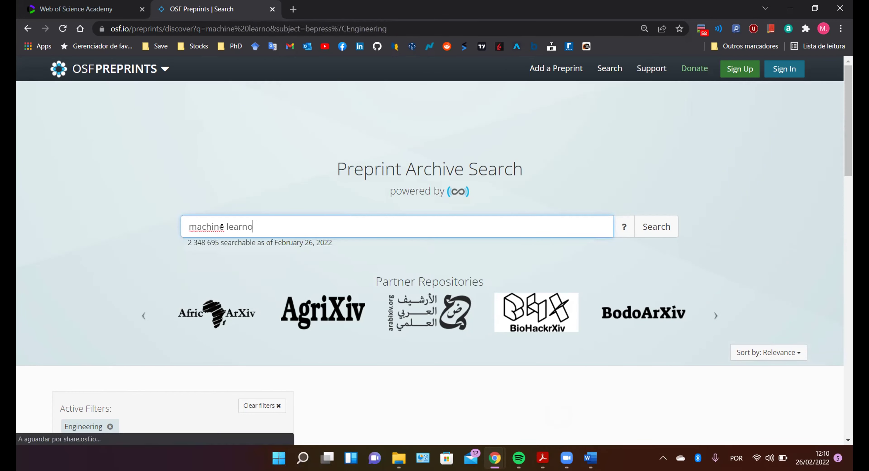
type("ing")
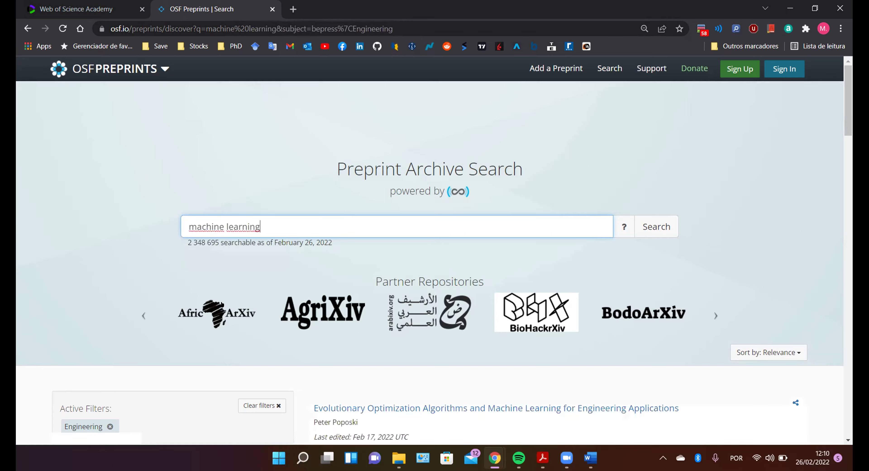
scroll(222, 303, "down", 6)
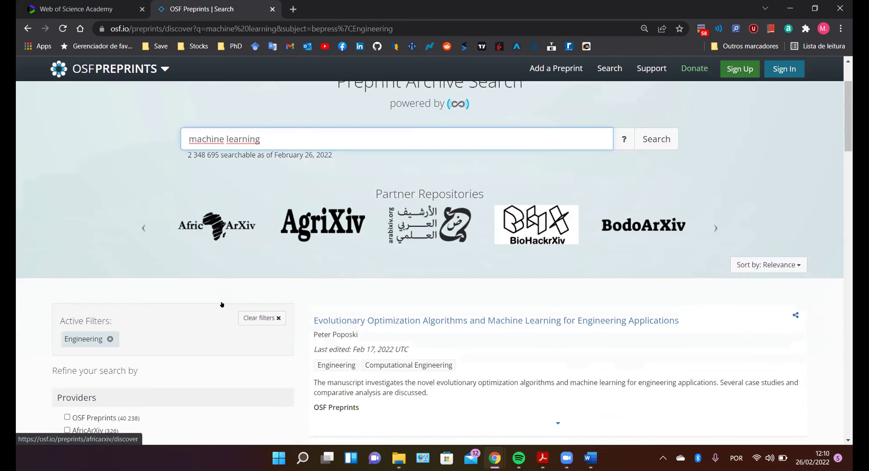
scroll(221, 304, "down", 1)
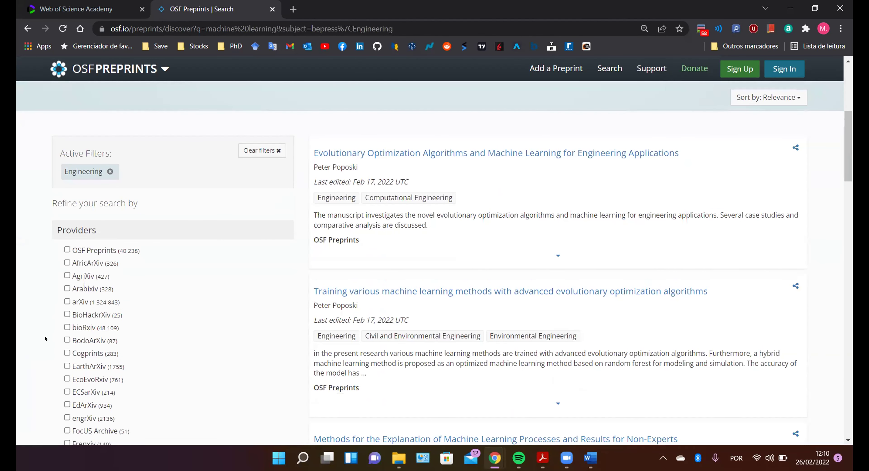
left_click(67, 249)
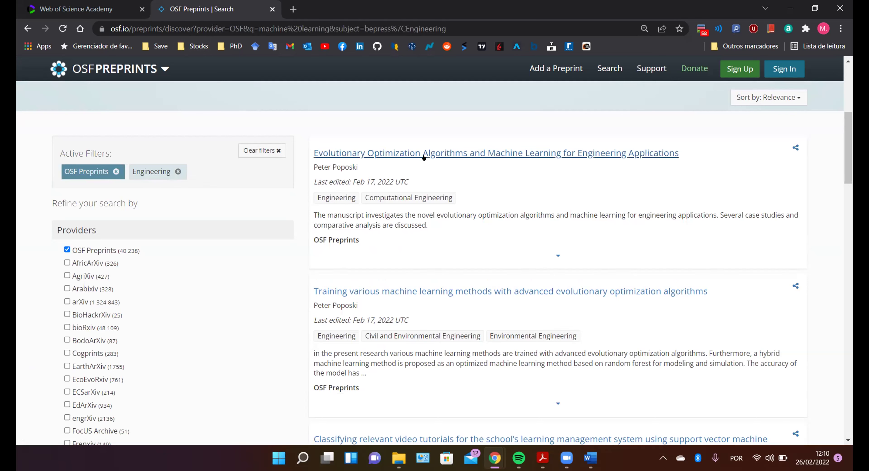
Look over the first machine learning preprint, then go back to the search results.
left_click(408, 155)
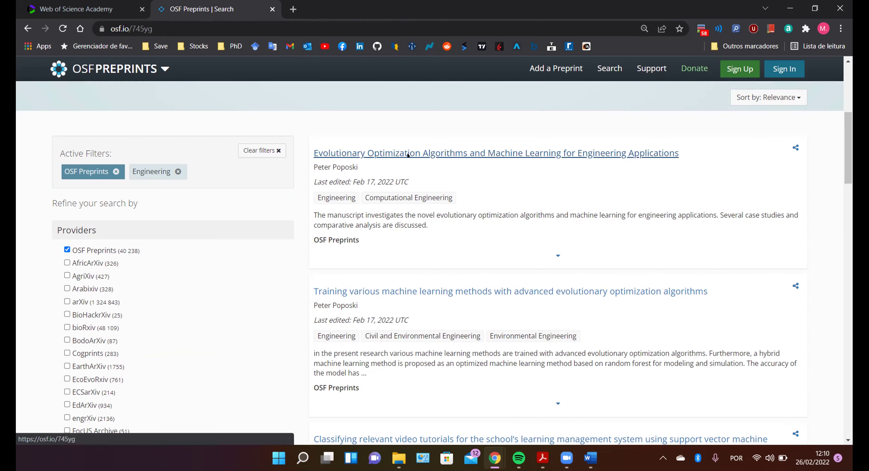
scroll(449, 274, "down", 5)
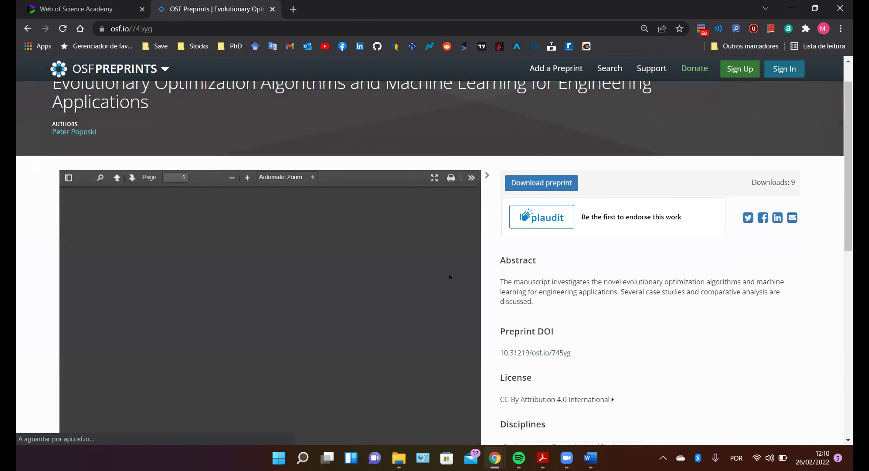
scroll(449, 274, "up", 1)
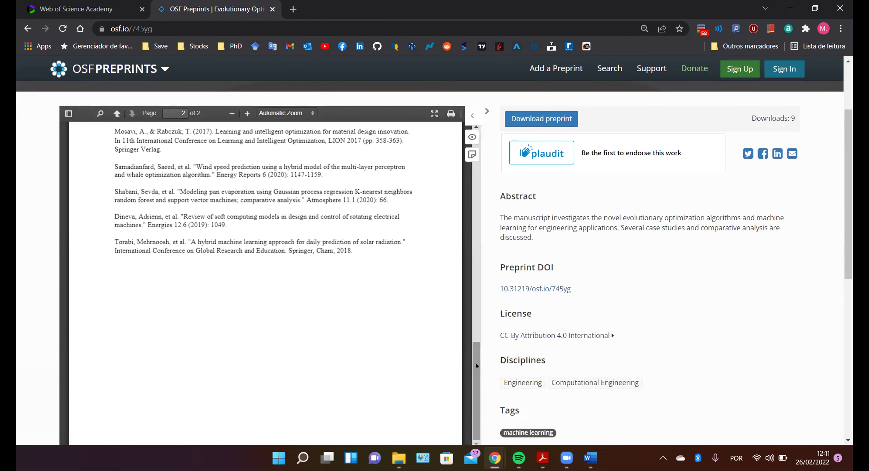
left_click(28, 28)
Open the preprint on training machine learning methods with evolutionary optimization, then return to the course lesson.
scroll(287, 197, "down", 2)
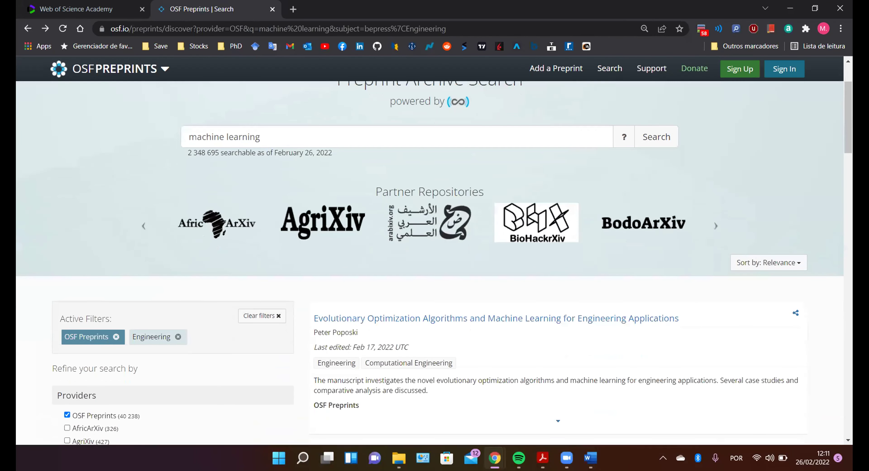
scroll(325, 228, "down", 3)
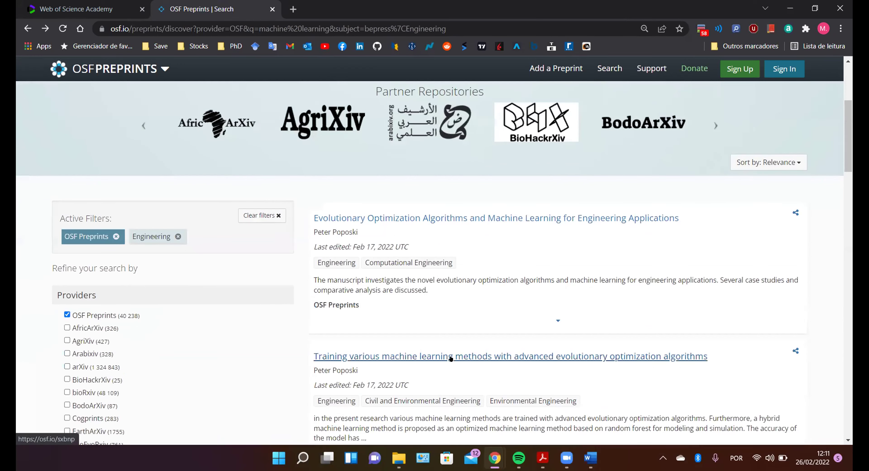
left_click(450, 357)
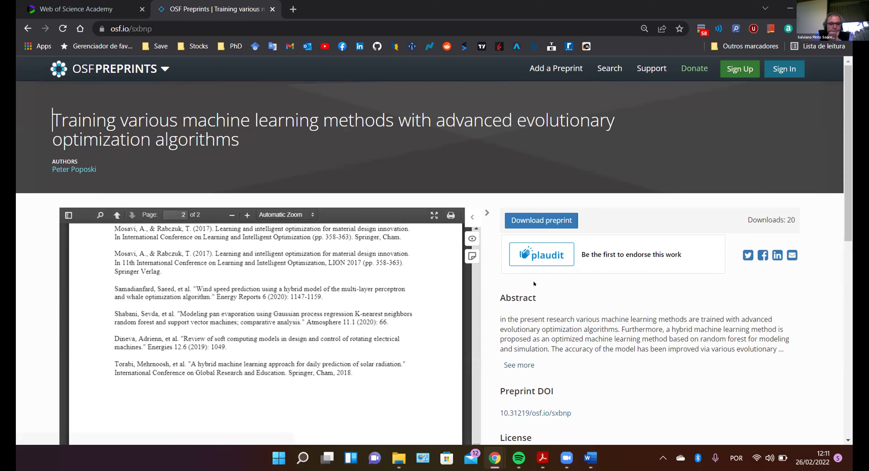
key("ctrl+shift+Tab")
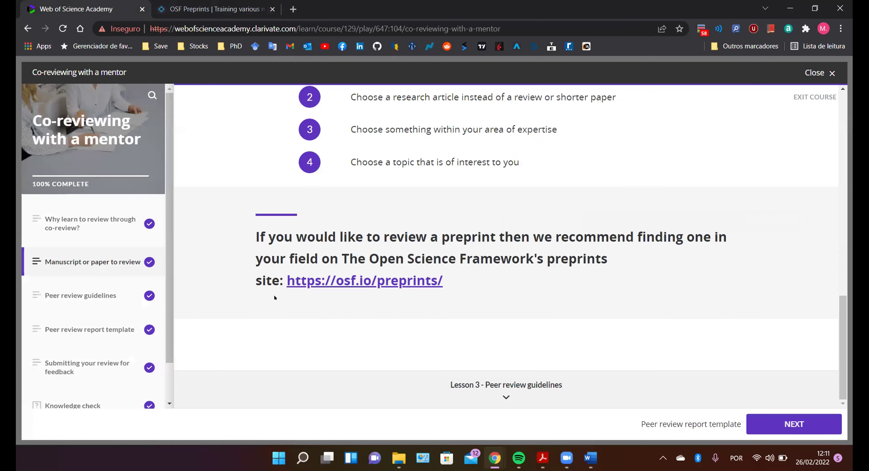